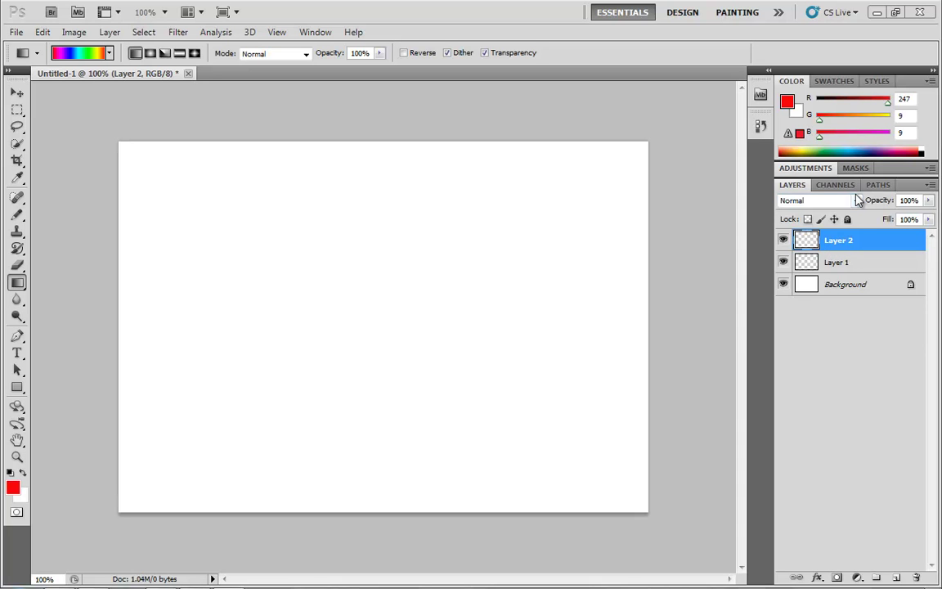
Select Layer 1 in the Layers panel as the working layer.
{"action": "left_click", "coordinate": [850, 264]}
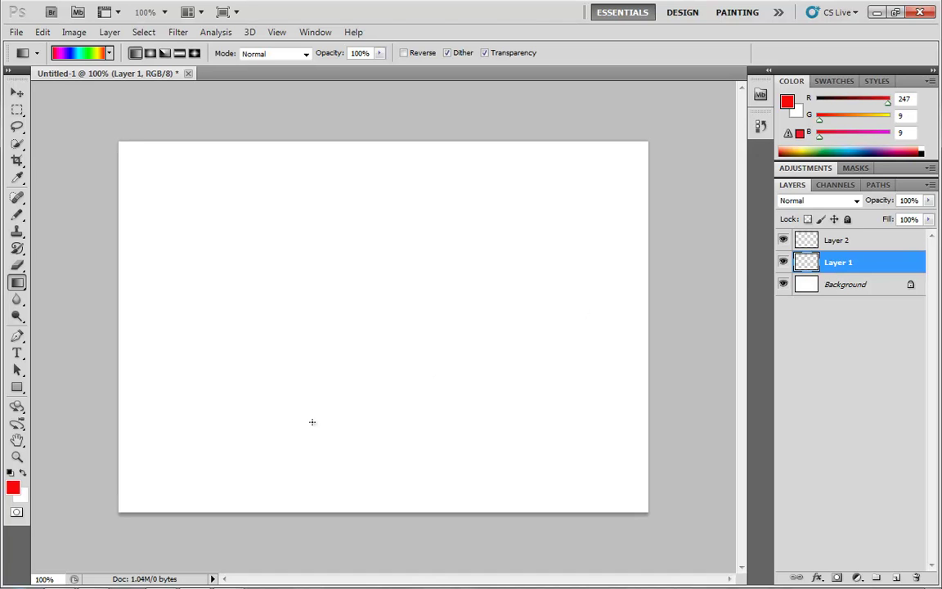
Set the foreground colour to red 242, 12, 12.
{"action": "left_click", "coordinate": [13, 488]}
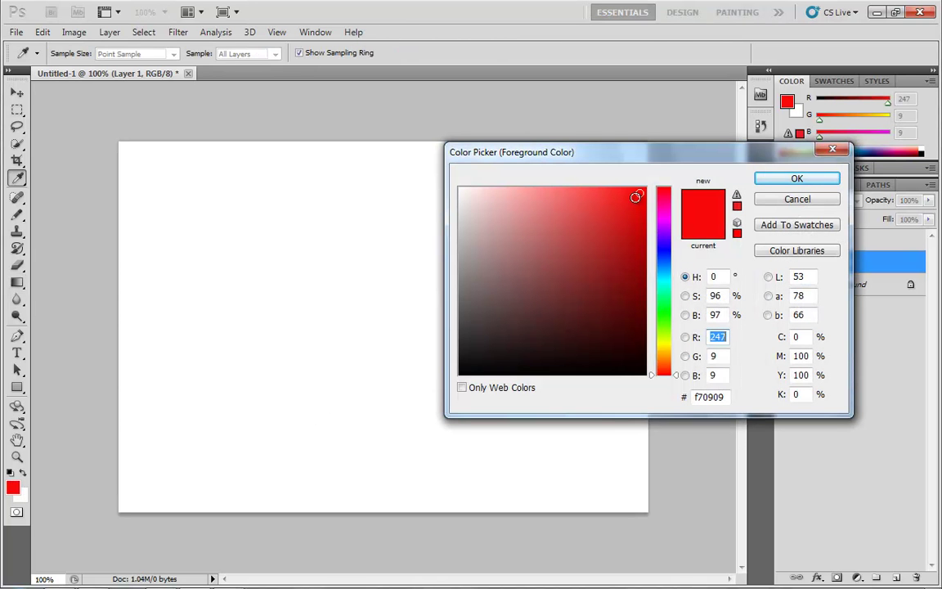
{"action": "left_click_drag", "start_coordinate": [635, 197], "coordinate": [636, 197]}
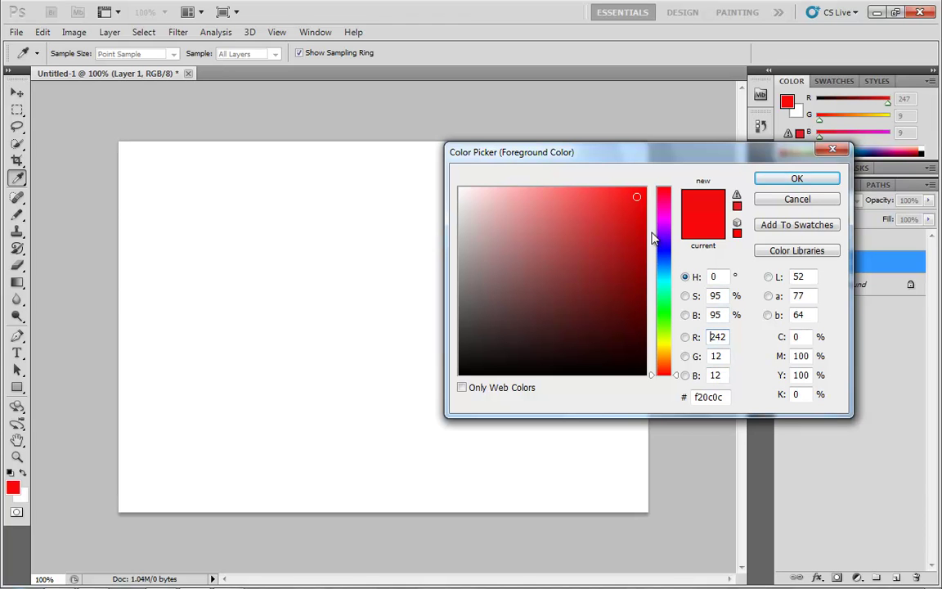
{"action": "left_click", "coordinate": [797, 181]}
{"action": "key", "text": "g"}
Fill Layer 1 with the red using the Paint Bucket Tool.
{"action": "left_click", "coordinate": [16, 282]}
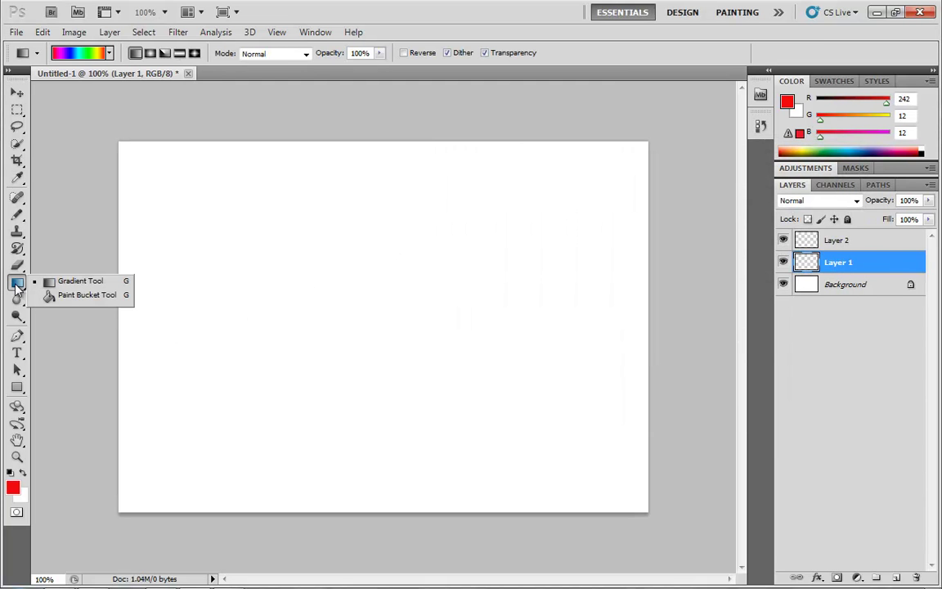
{"action": "left_click", "coordinate": [76, 295]}
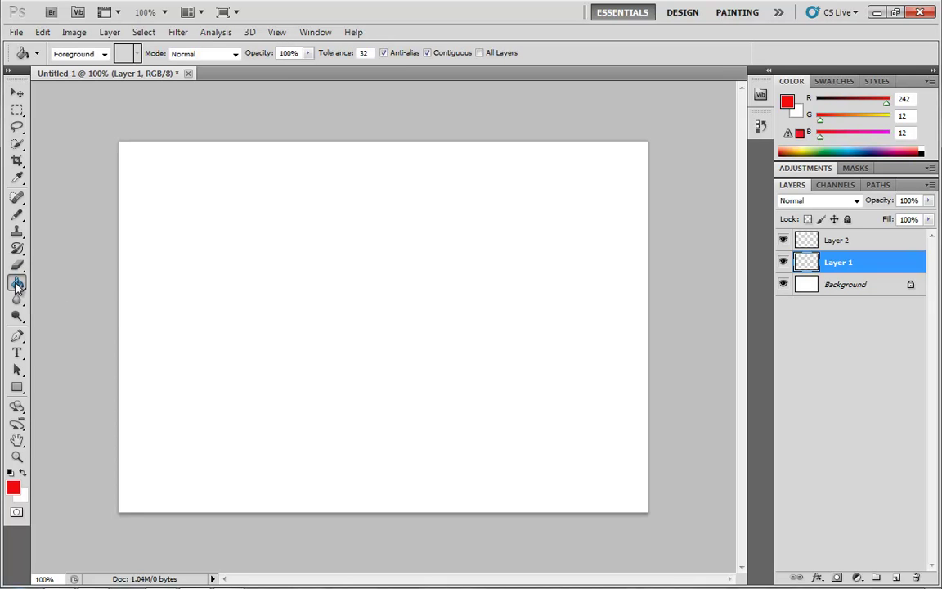
{"action": "left_click", "coordinate": [18, 285]}
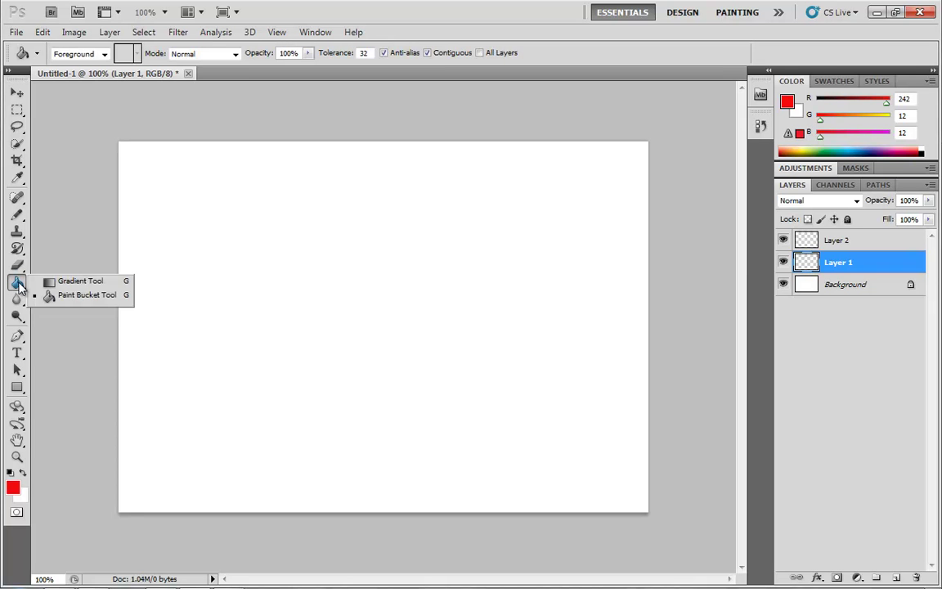
{"action": "left_click", "coordinate": [80, 282]}
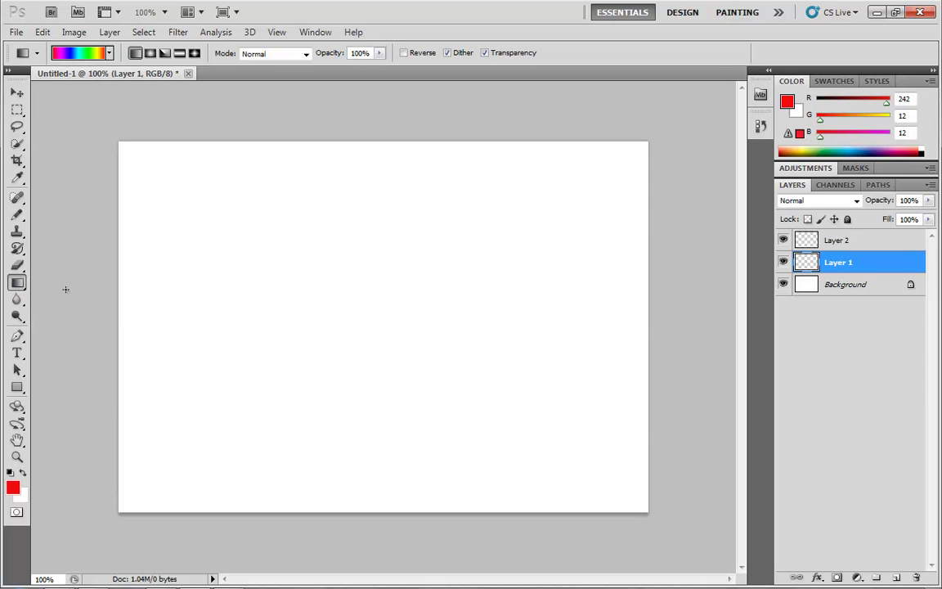
{"action": "left_click", "coordinate": [18, 281]}
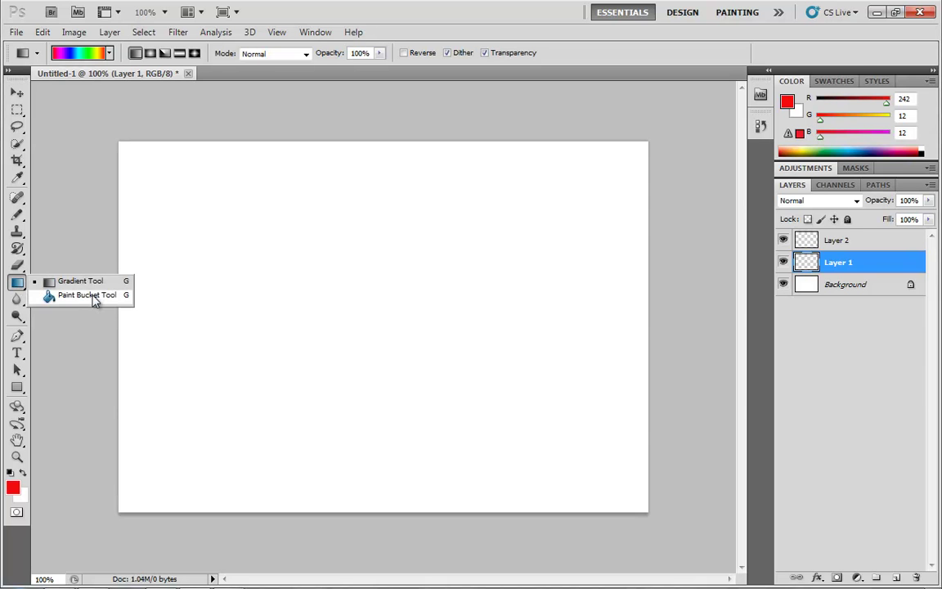
{"action": "left_click", "coordinate": [87, 295]}
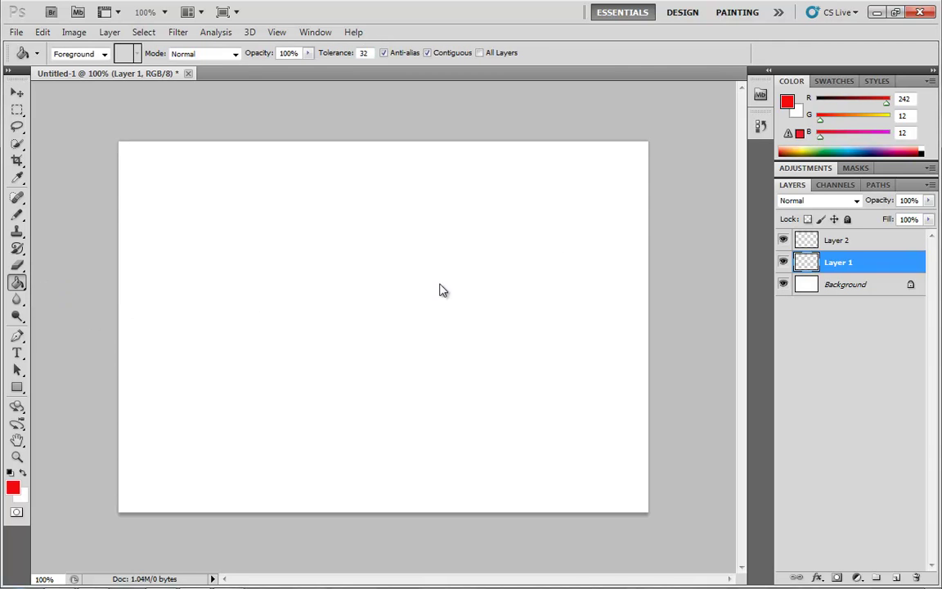
{"action": "left_click", "coordinate": [405, 337]}
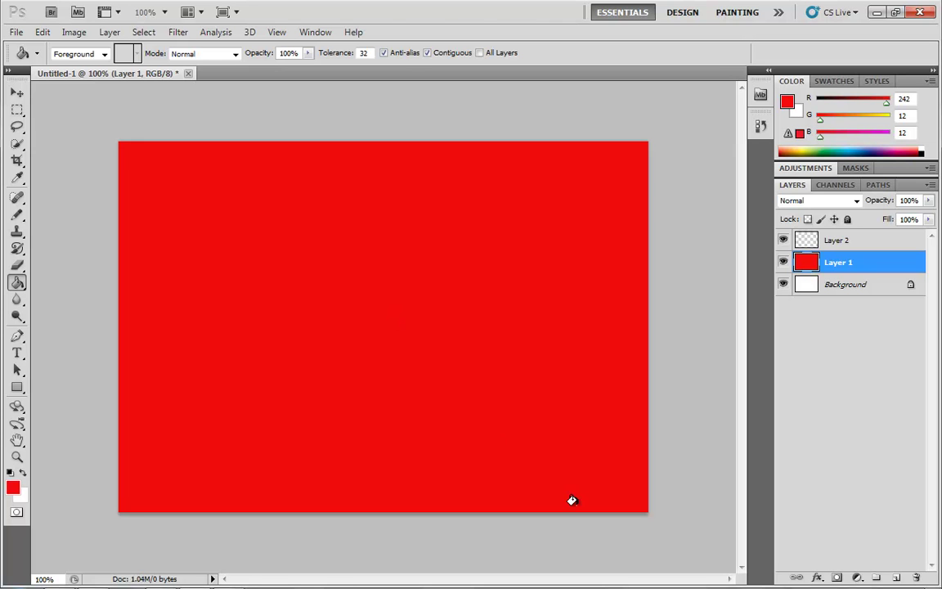
On Layer 2, drag a Black, White gradient from the canvas's left edge to its right.
{"action": "left_click", "coordinate": [866, 242]}
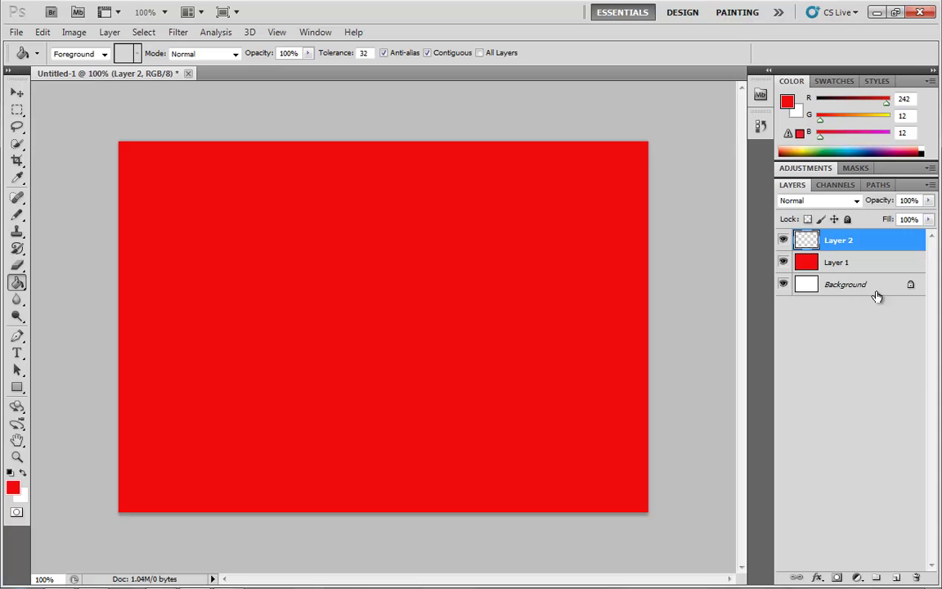
{"action": "right_click", "coordinate": [17, 286]}
{"action": "left_click", "coordinate": [77, 280]}
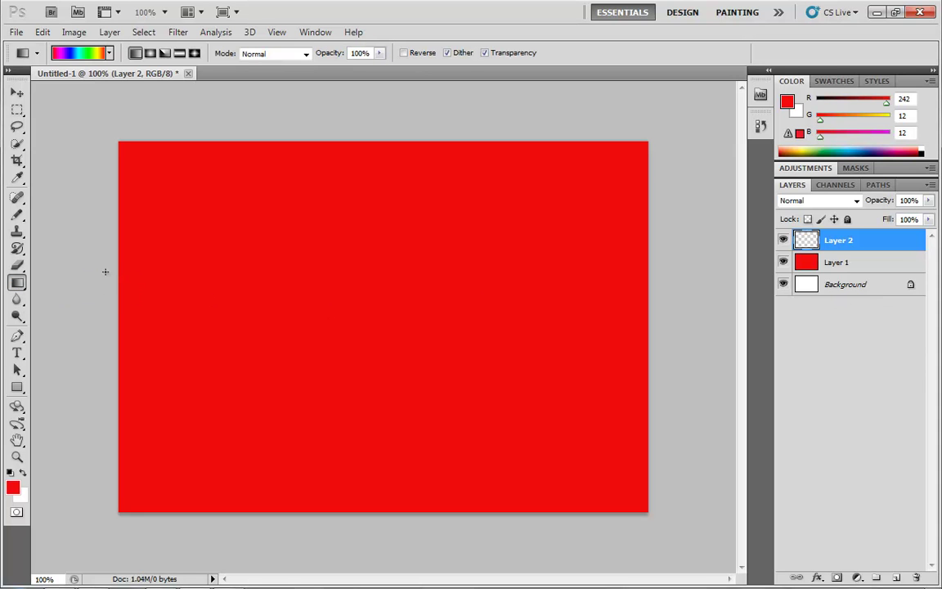
{"action": "left_click", "coordinate": [89, 59]}
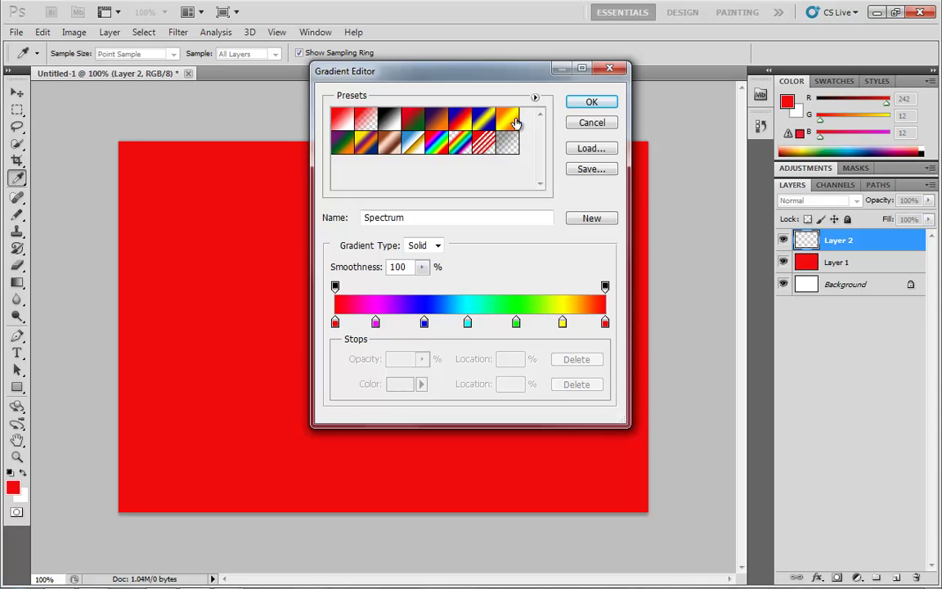
{"action": "left_click", "coordinate": [390, 120]}
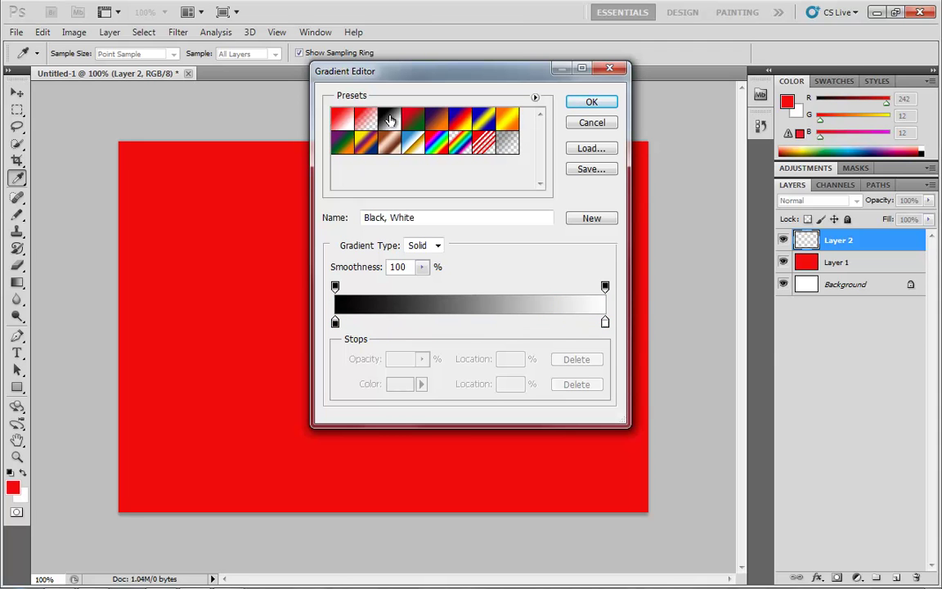
{"action": "left_click", "coordinate": [591, 102]}
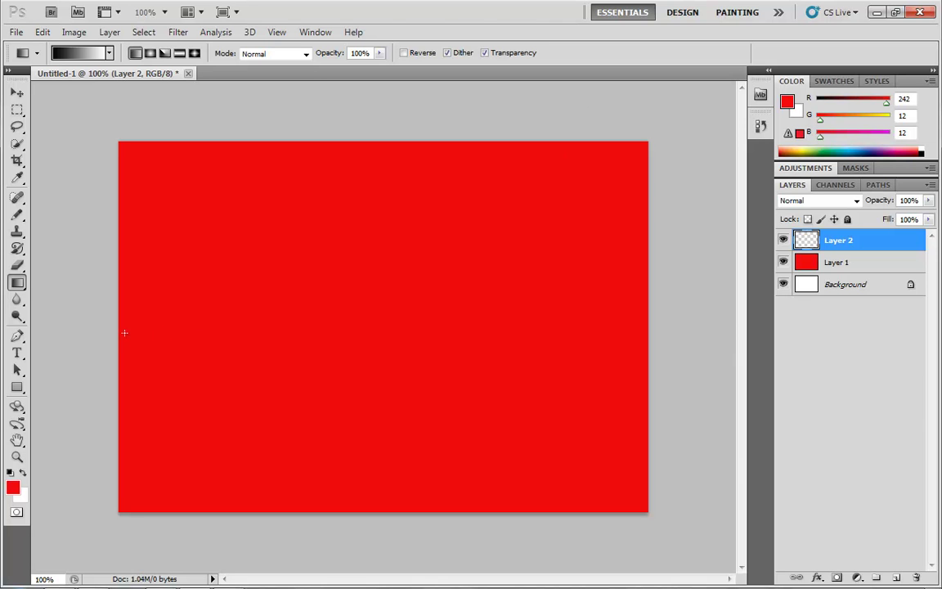
{"action": "left_click_drag", "start_coordinate": [149, 330], "coordinate": [639, 318]}
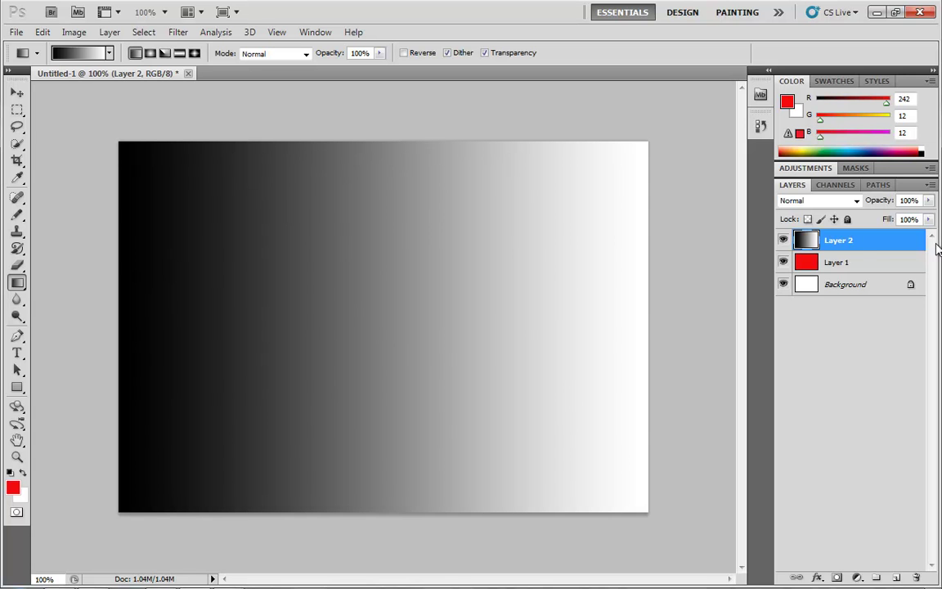
Change Layer 2's blend mode from Normal to Overlay.
{"action": "left_click", "coordinate": [856, 202]}
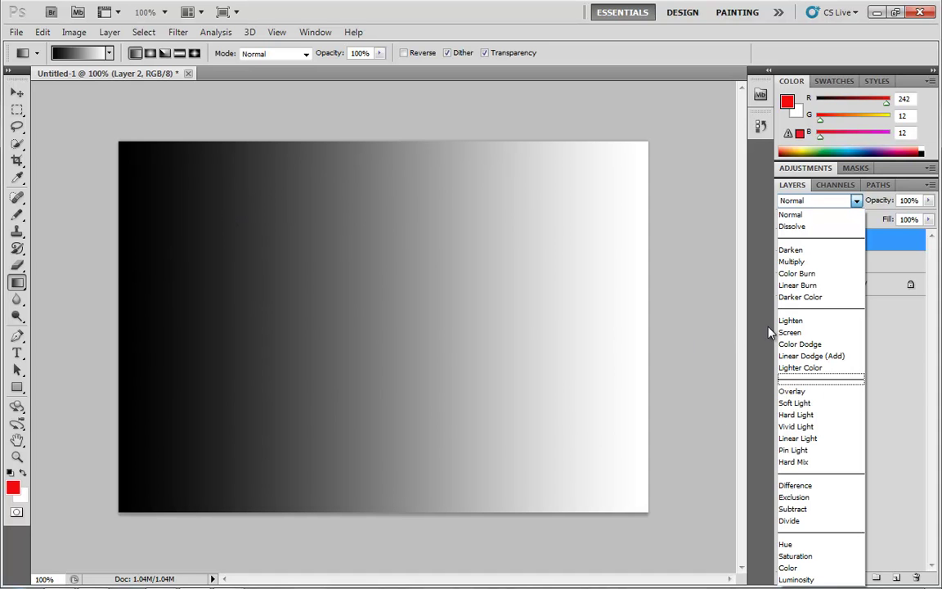
{"action": "left_click", "coordinate": [910, 383]}
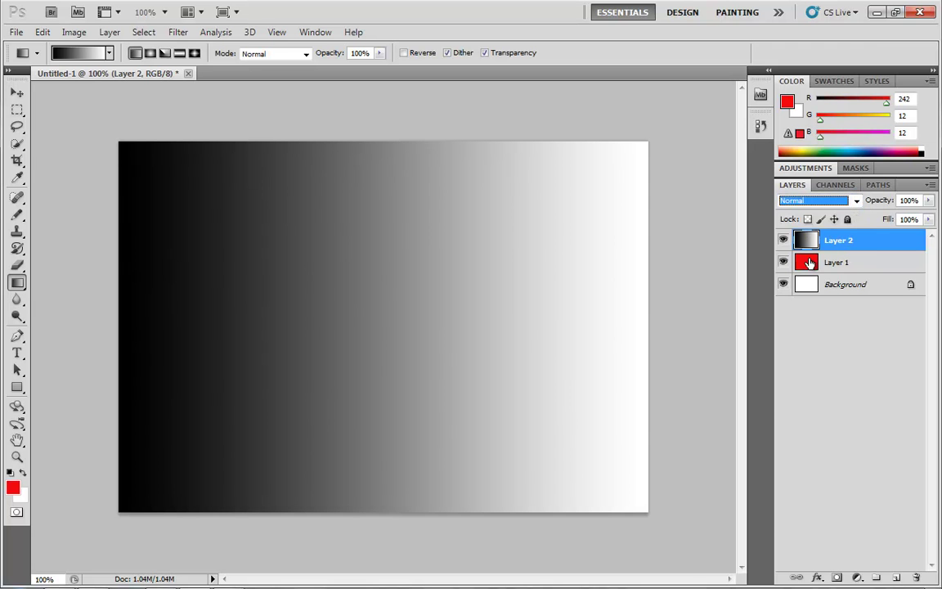
{"action": "left_click", "coordinate": [854, 202]}
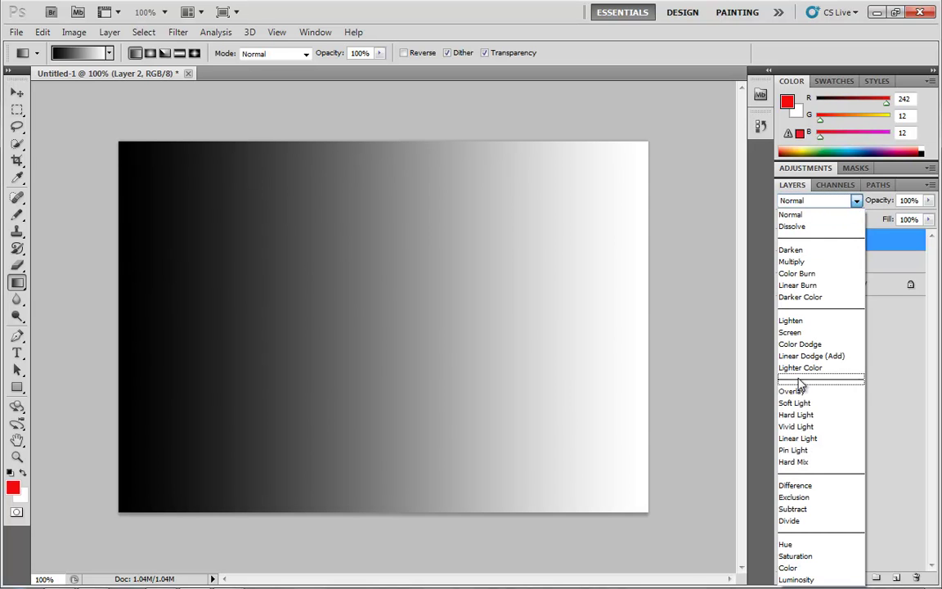
{"action": "left_click", "coordinate": [797, 389]}
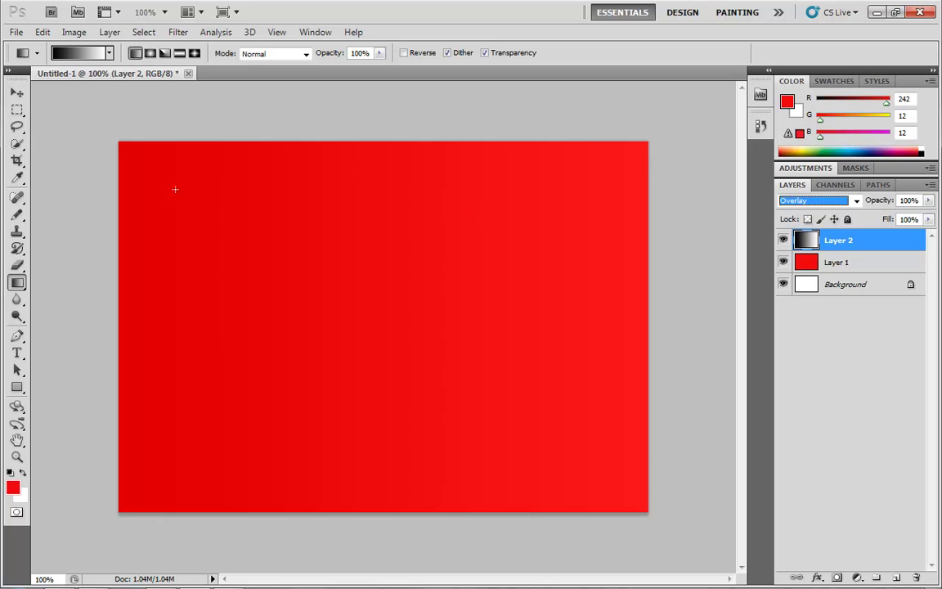
Return the gradient layer to Normal and move Layer 1 above it.
{"action": "left_click", "coordinate": [857, 203]}
{"action": "left_click", "coordinate": [836, 213]}
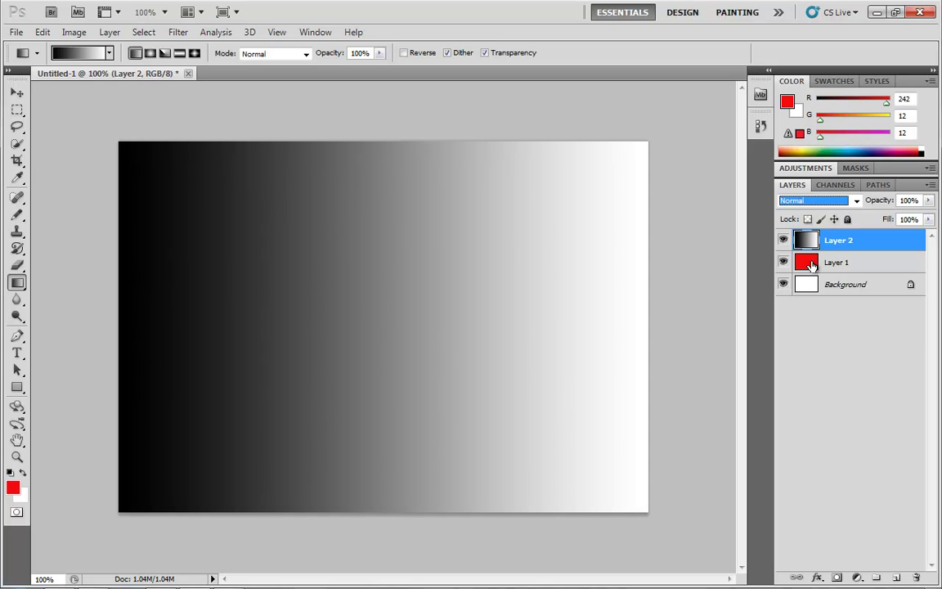
{"action": "left_click_drag", "start_coordinate": [809, 265], "coordinate": [835, 239]}
Try Overlay on the red Layer 1, then set it back to Normal.
{"action": "left_click", "coordinate": [858, 204]}
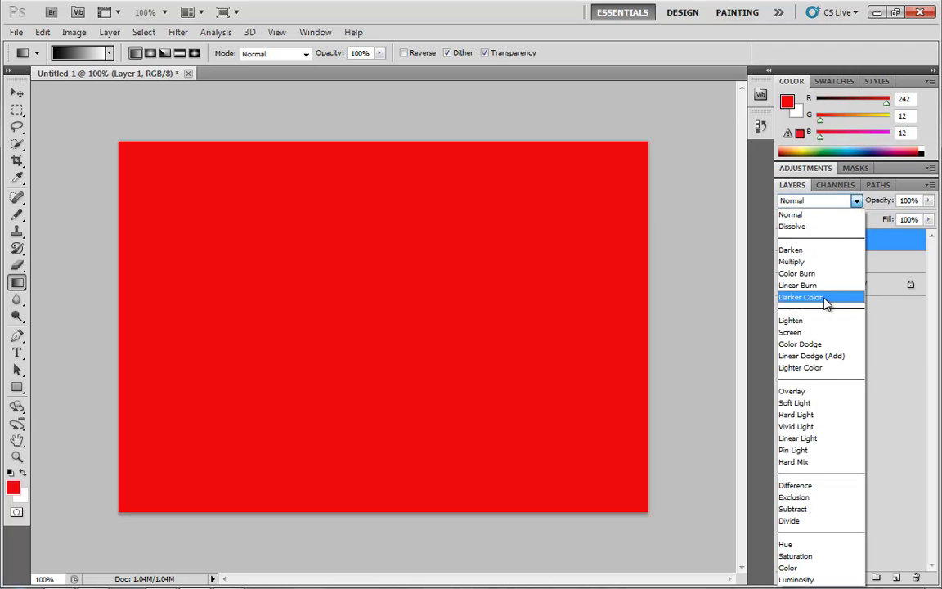
{"action": "left_click", "coordinate": [791, 391]}
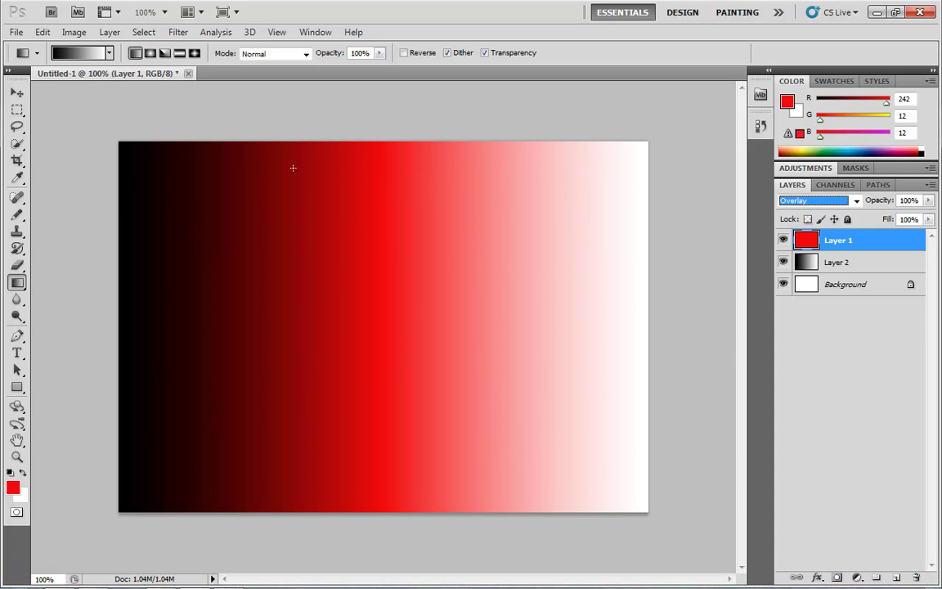
{"action": "left_click", "coordinate": [857, 201]}
{"action": "left_click", "coordinate": [850, 213]}
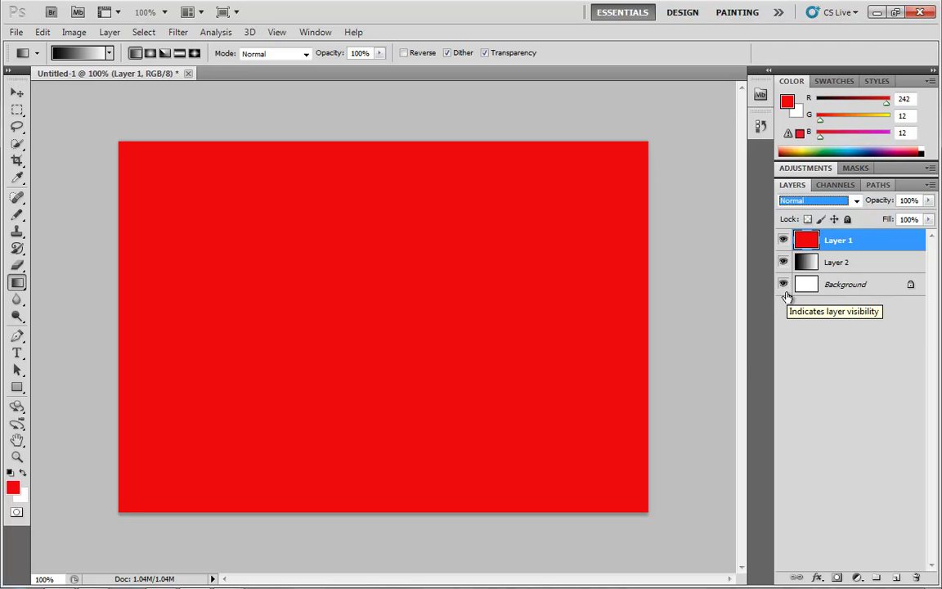
Switch the red layer between Soft Light and Overlay, ending at Normal.
{"action": "left_click", "coordinate": [856, 201]}
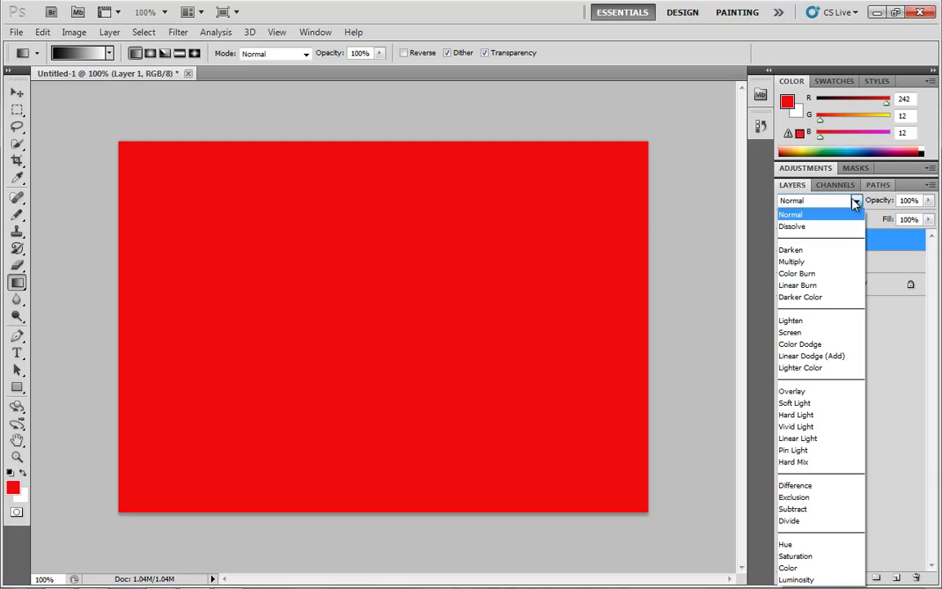
{"action": "left_click", "coordinate": [806, 403]}
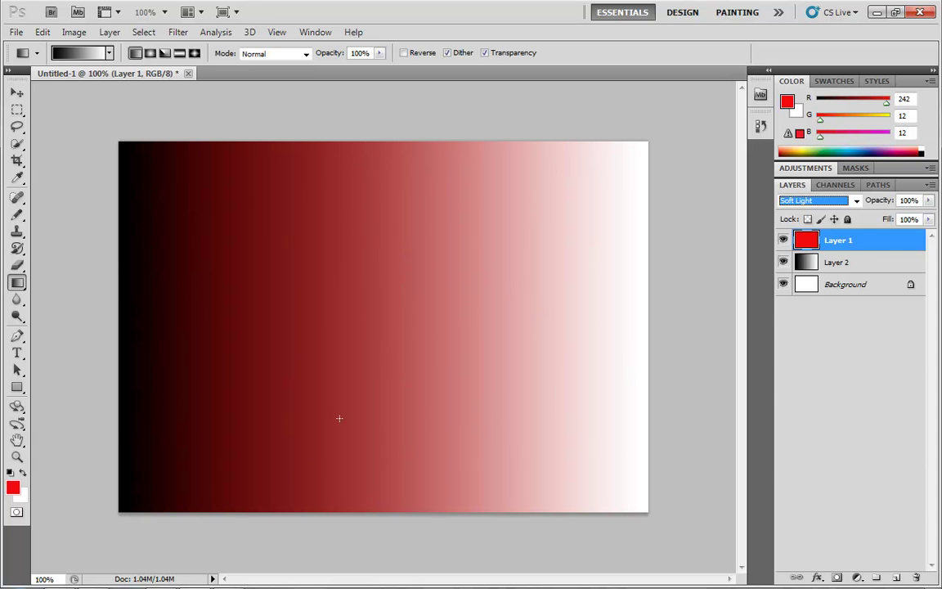
{"action": "left_click", "coordinate": [856, 200]}
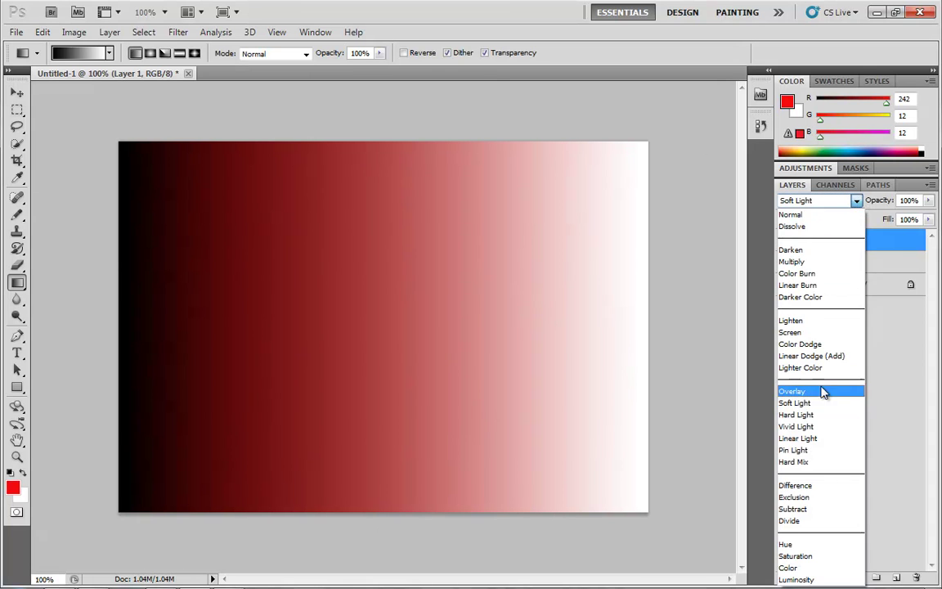
{"action": "left_click", "coordinate": [819, 396]}
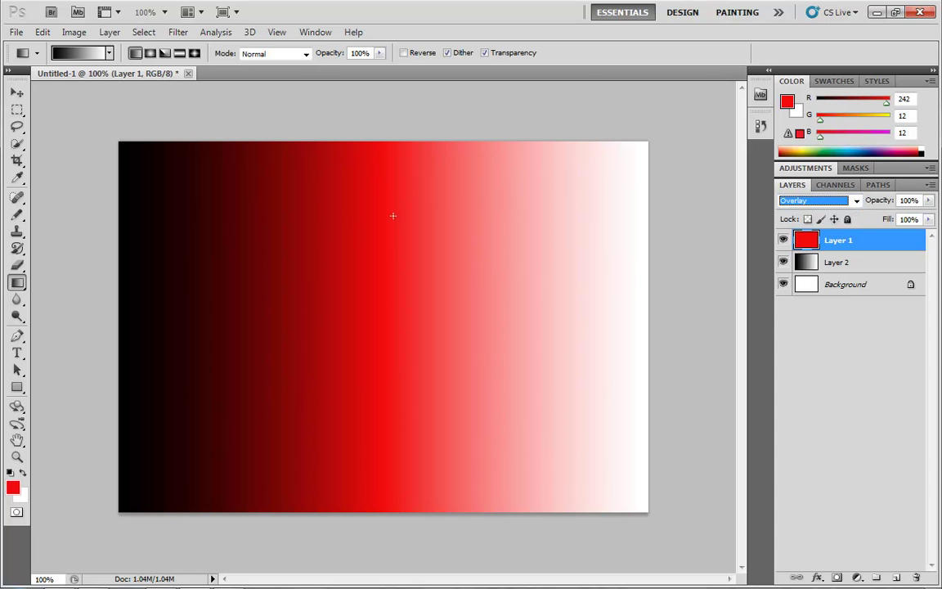
{"action": "left_click", "coordinate": [797, 200]}
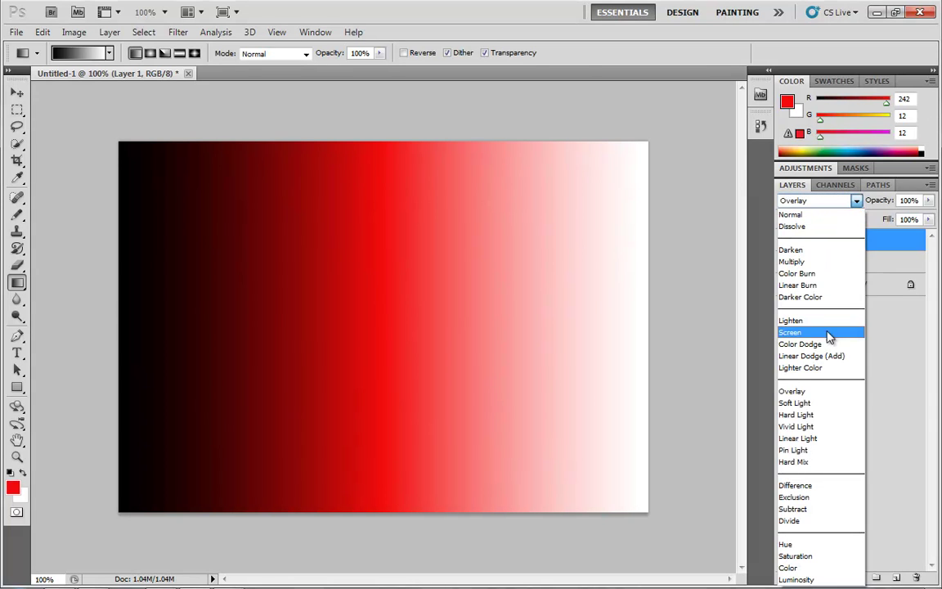
{"action": "left_click", "coordinate": [809, 404]}
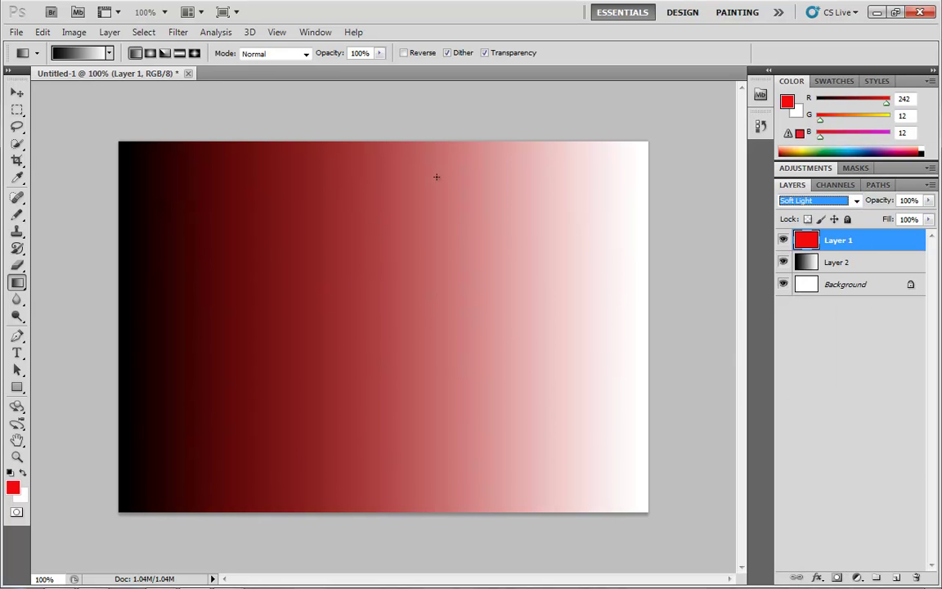
{"action": "left_click", "coordinate": [856, 200]}
Move the gradient layer above the red fill, try Soft Light, then return to Normal.
{"action": "left_click", "coordinate": [785, 213]}
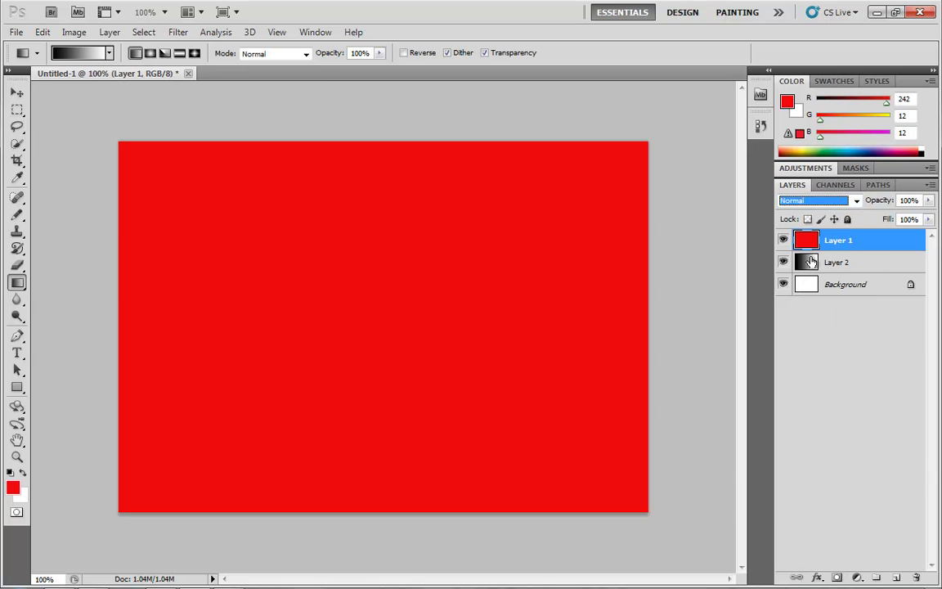
{"action": "left_click_drag", "start_coordinate": [815, 236], "coordinate": [859, 241]}
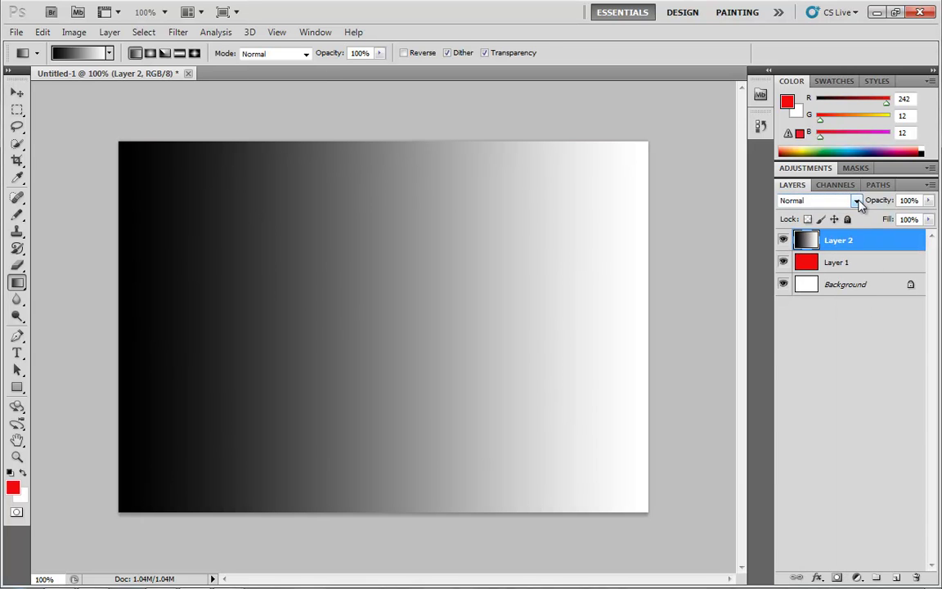
{"action": "left_click", "coordinate": [855, 201]}
{"action": "left_click", "coordinate": [800, 402]}
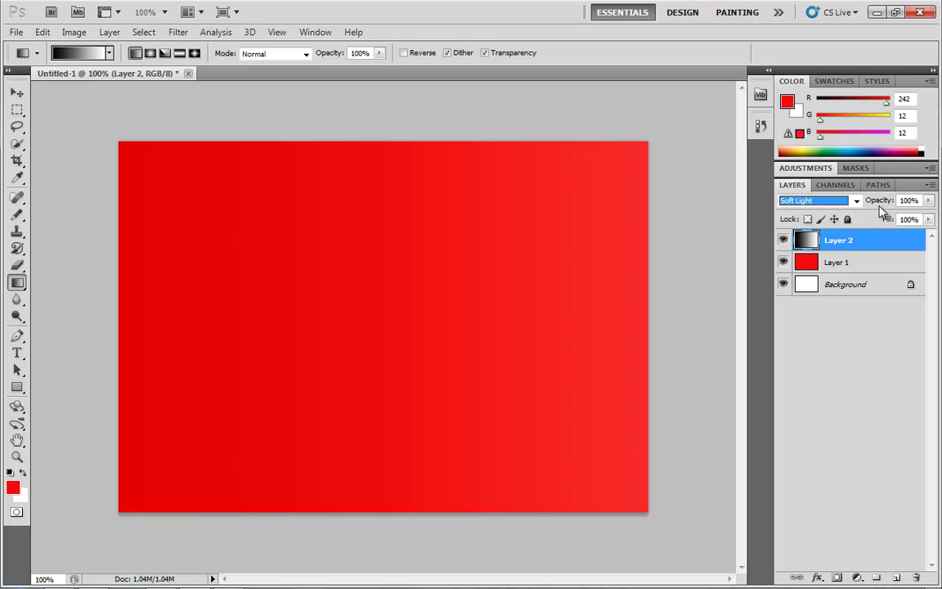
{"action": "left_click", "coordinate": [848, 201]}
{"action": "left_click", "coordinate": [846, 212]}
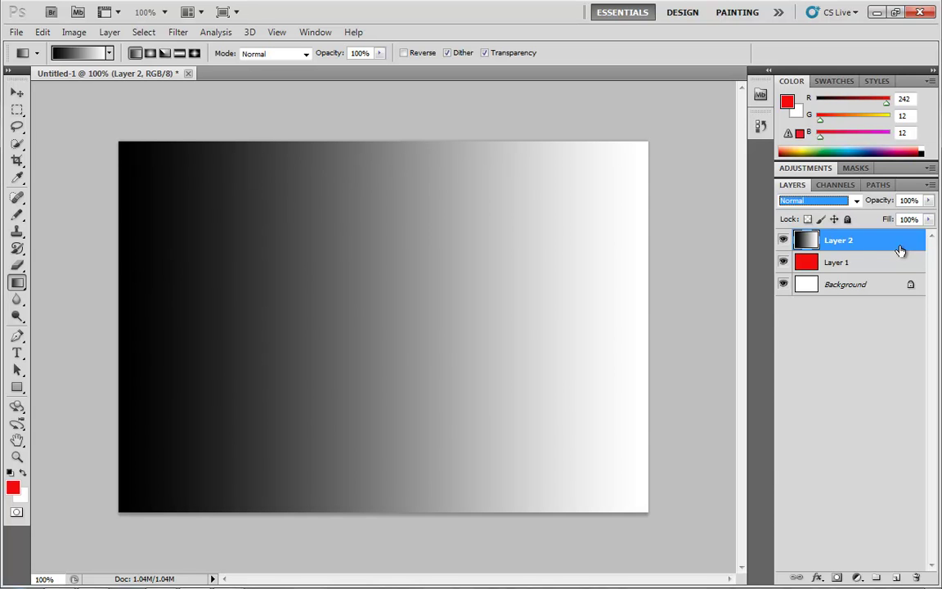
Preview Hard Light on the gradient layer.
{"action": "left_click", "coordinate": [856, 201]}
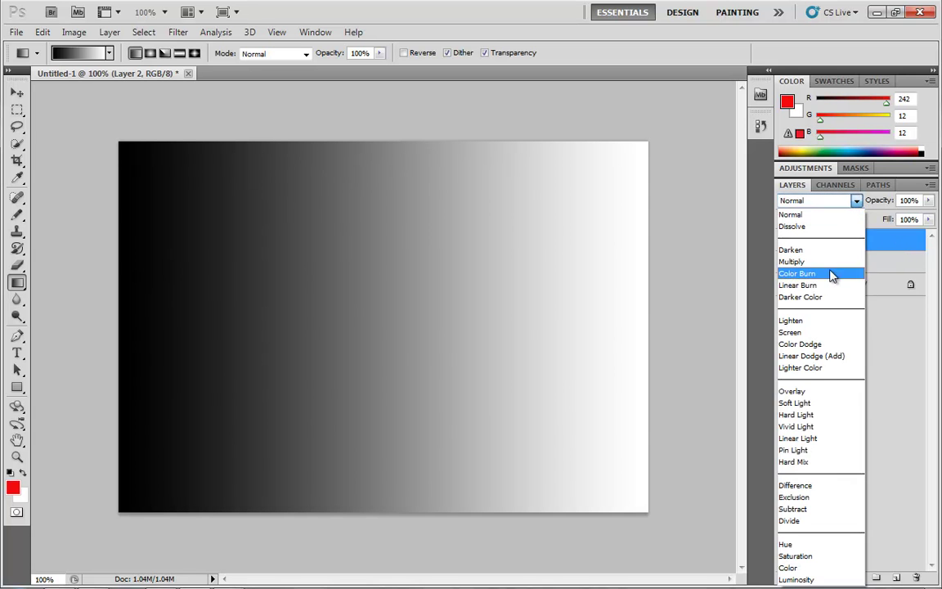
{"action": "left_click", "coordinate": [814, 415]}
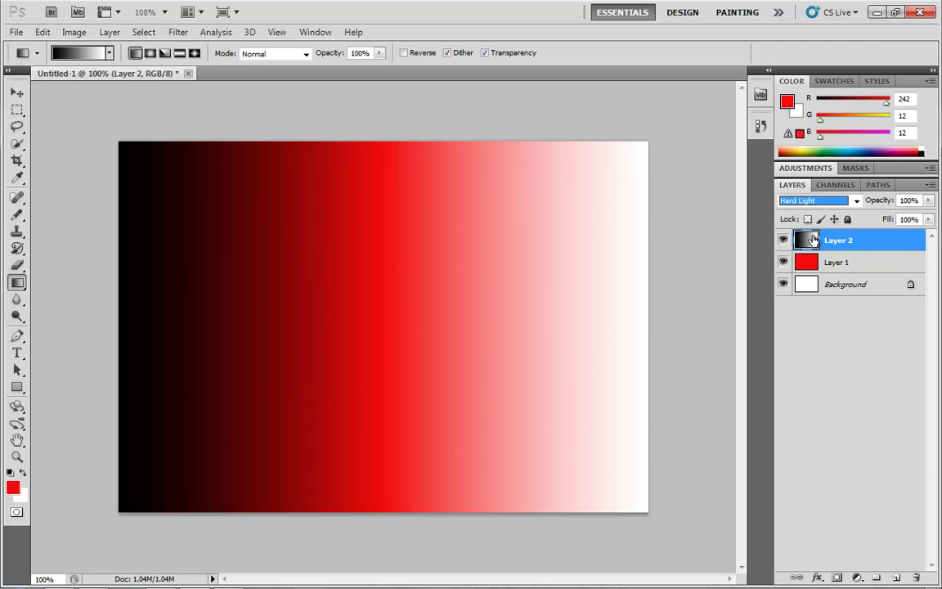
{"action": "left_click", "coordinate": [856, 203]}
Return the gradient layer to Normal and move it below the red fill.
{"action": "left_click", "coordinate": [849, 212]}
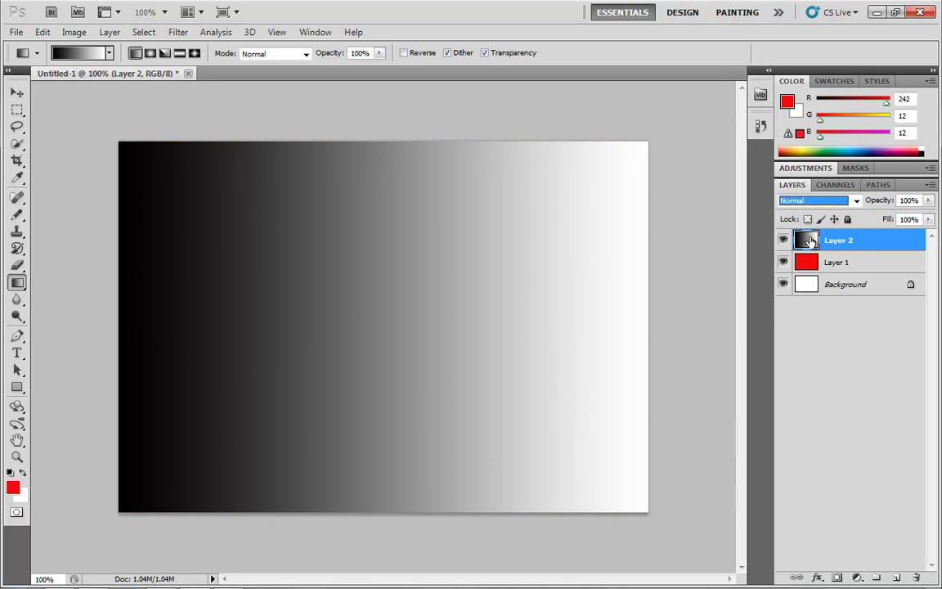
{"action": "left_click_drag", "start_coordinate": [808, 239], "coordinate": [813, 272]}
{"action": "left_click", "coordinate": [860, 235]}
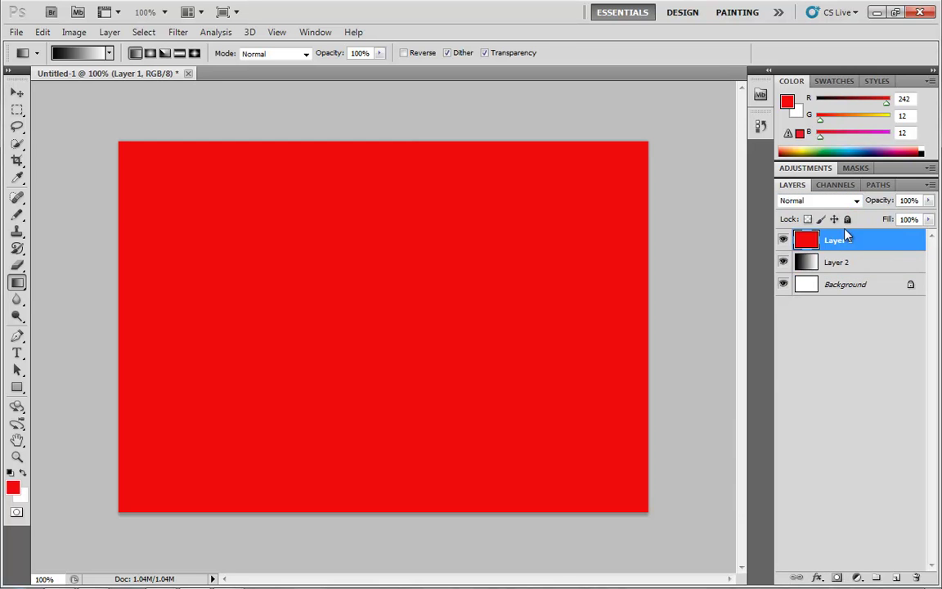
Set the red layer to Hard Light, then move the gradient layer back above it.
{"action": "left_click", "coordinate": [856, 200]}
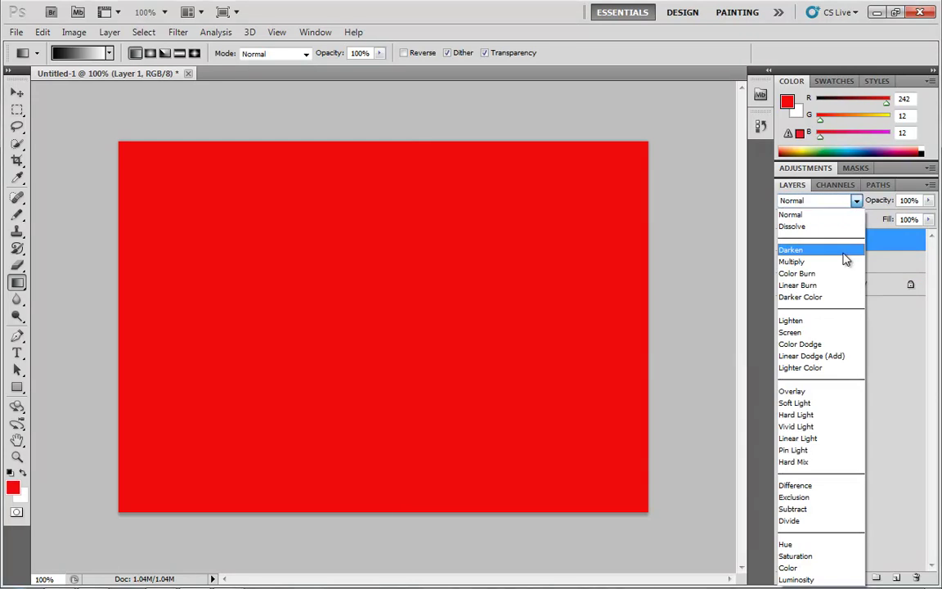
{"action": "left_click", "coordinate": [805, 415]}
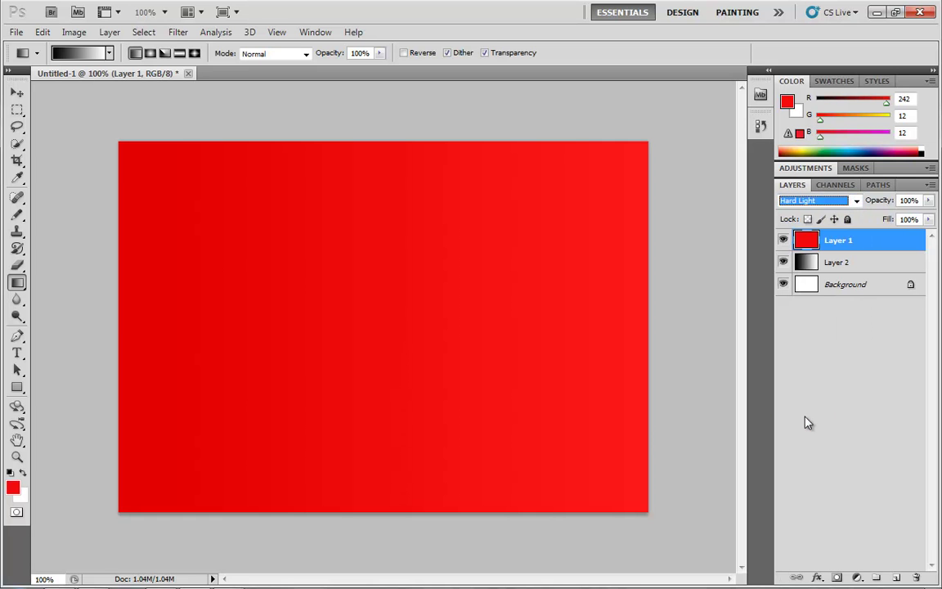
{"action": "left_click", "coordinate": [837, 263]}
{"action": "left_click_drag", "start_coordinate": [838, 263], "coordinate": [837, 243]}
Set the red fill layer back to Normal blending and select the gradient layer.
{"action": "left_click", "coordinate": [837, 263]}
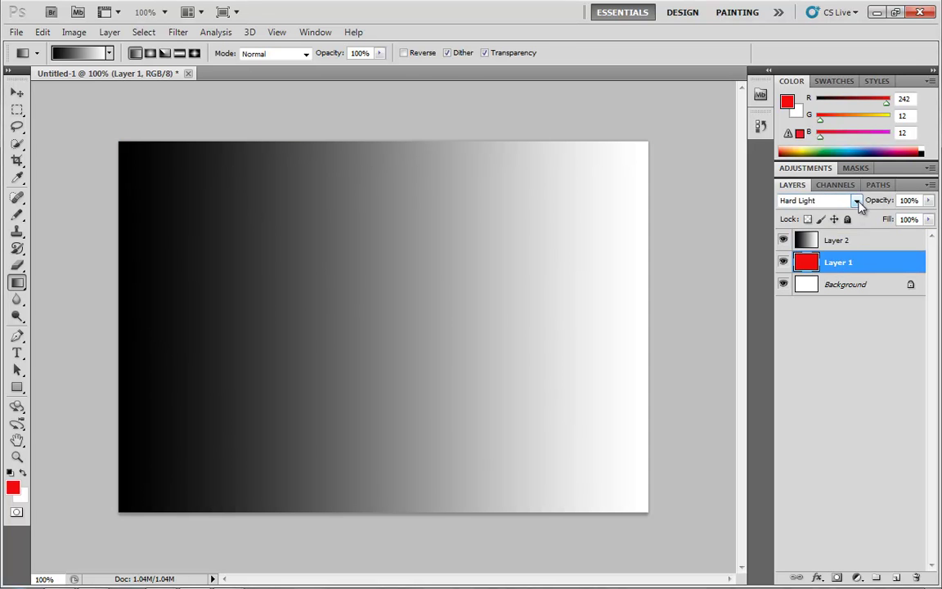
{"action": "left_click", "coordinate": [855, 201]}
{"action": "left_click", "coordinate": [832, 215]}
{"action": "key", "text": "alt+bracketright"}
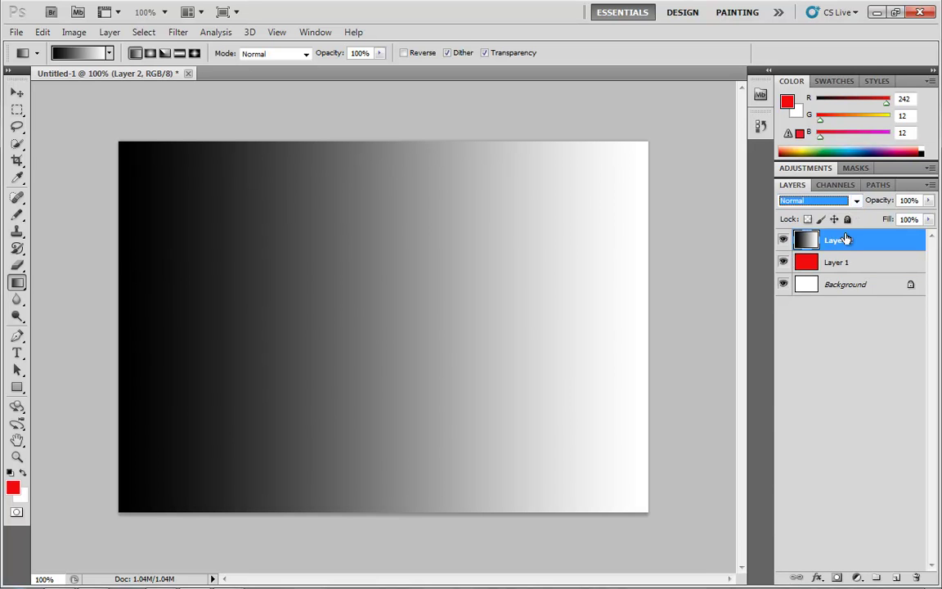
Preview Vivid Light on the gradient, reset it to Normal, and restack the red fill on top.
{"action": "left_click", "coordinate": [856, 200]}
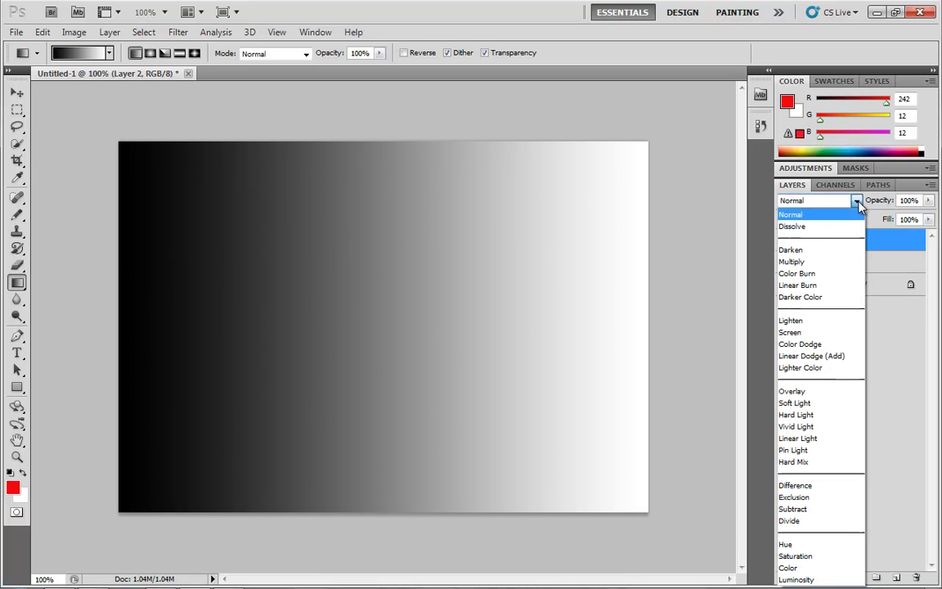
{"action": "left_click", "coordinate": [815, 436]}
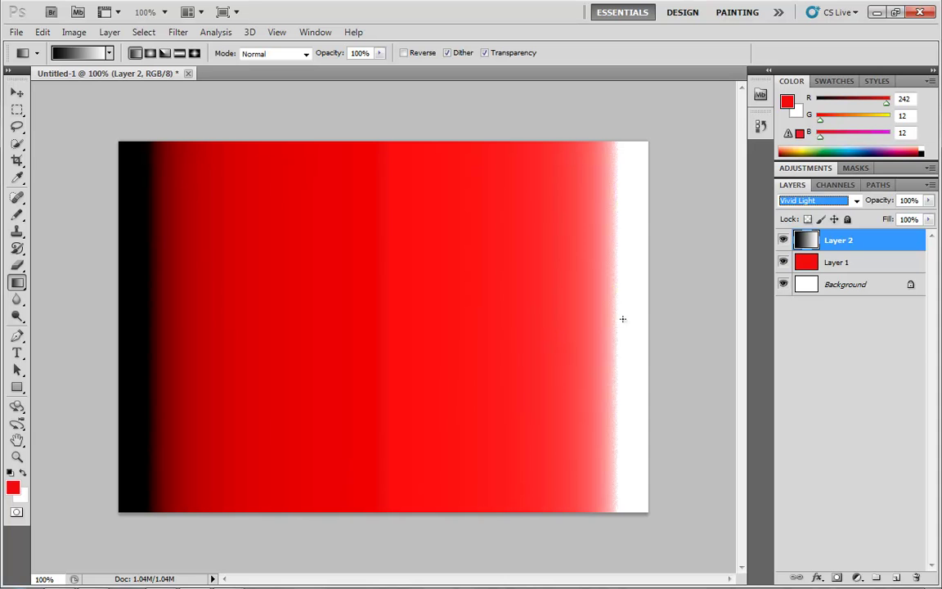
{"action": "left_click", "coordinate": [857, 202]}
{"action": "left_click", "coordinate": [831, 218]}
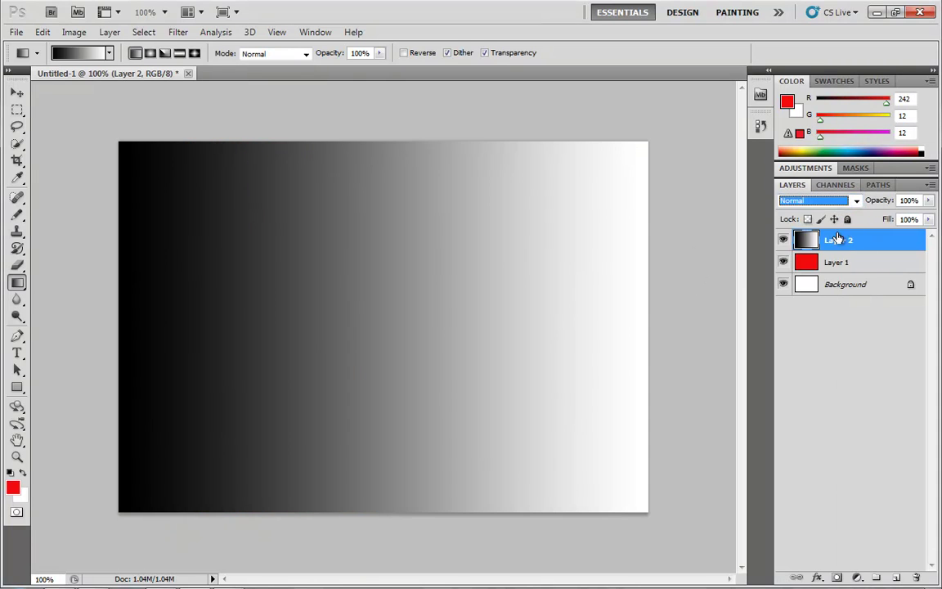
{"action": "left_click_drag", "start_coordinate": [805, 263], "coordinate": [817, 236]}
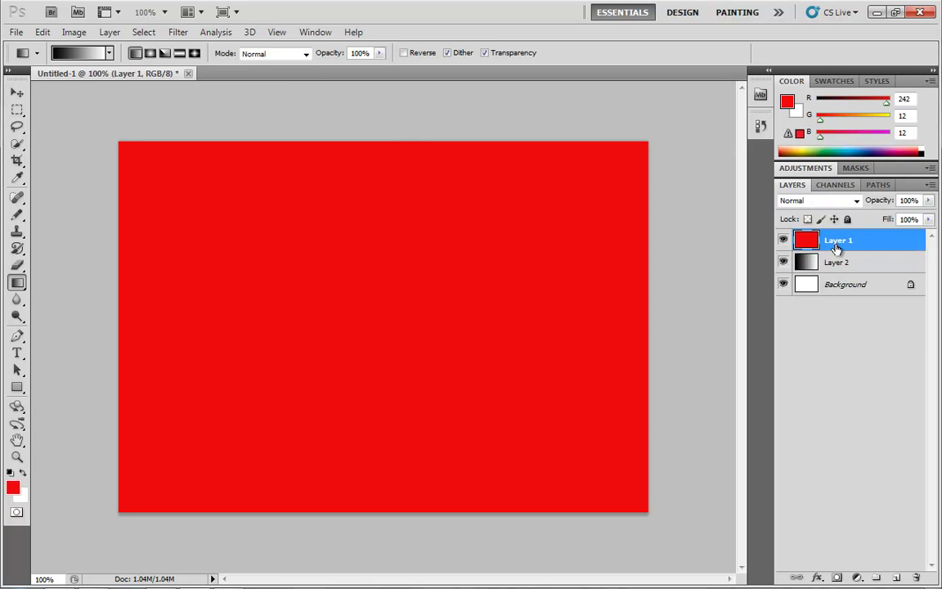
Blend red Layer 1 as Vivid Light over the gradient, then change it to Linear Light.
{"action": "left_click", "coordinate": [859, 203]}
{"action": "left_click", "coordinate": [860, 205]}
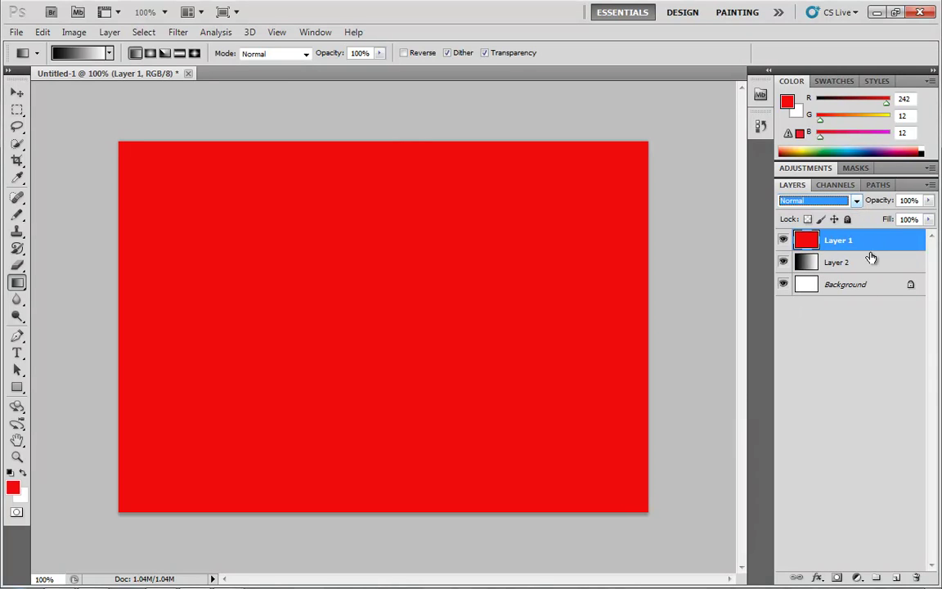
{"action": "left_click", "coordinate": [865, 262]}
{"action": "left_click", "coordinate": [861, 239]}
{"action": "left_click", "coordinate": [856, 202]}
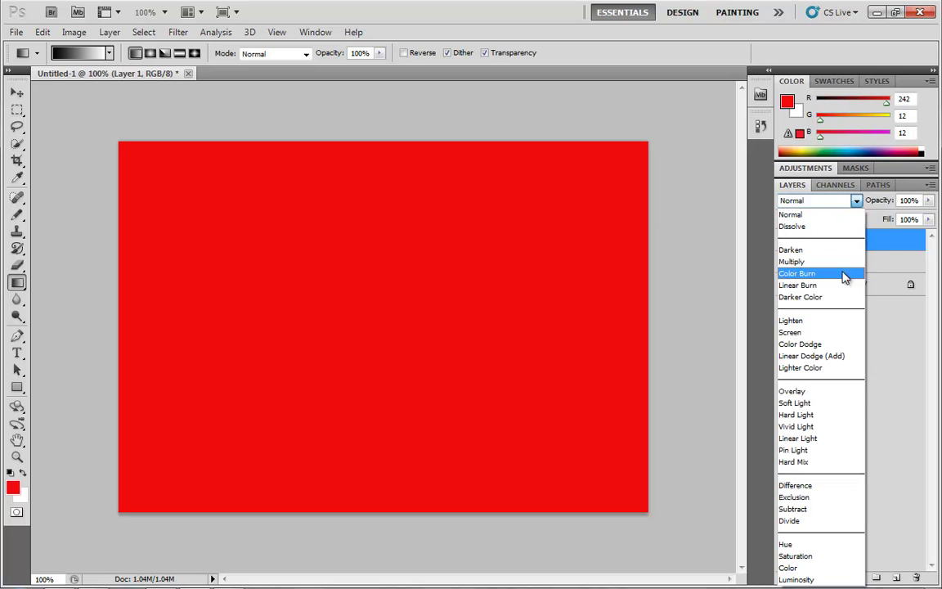
{"action": "left_click", "coordinate": [799, 426]}
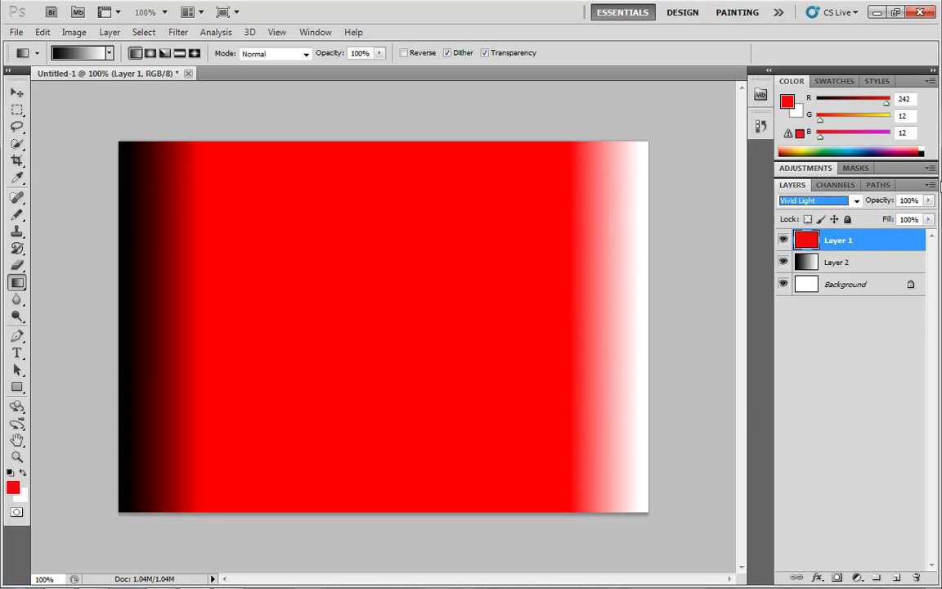
{"action": "left_click", "coordinate": [856, 201]}
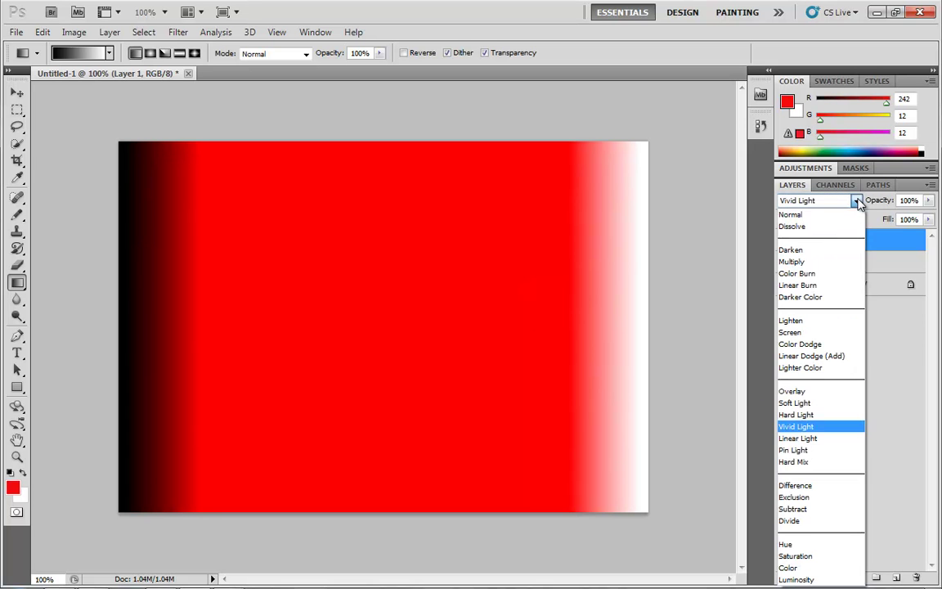
{"action": "left_click", "coordinate": [804, 439]}
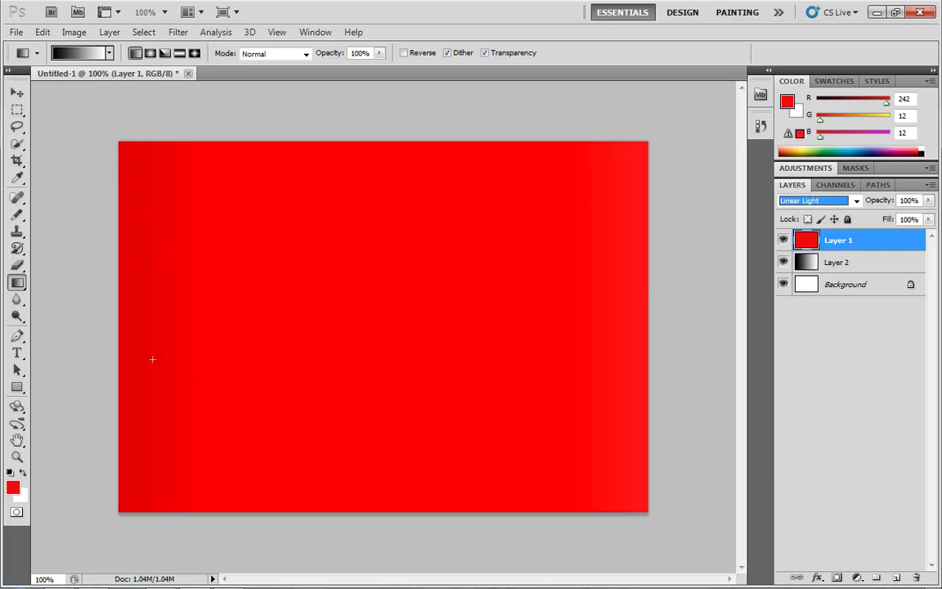
Reset the red layer to Normal, move the gradient above it, and blend the gradient in Linear Light.
{"action": "left_click", "coordinate": [855, 200]}
{"action": "left_click", "coordinate": [842, 212]}
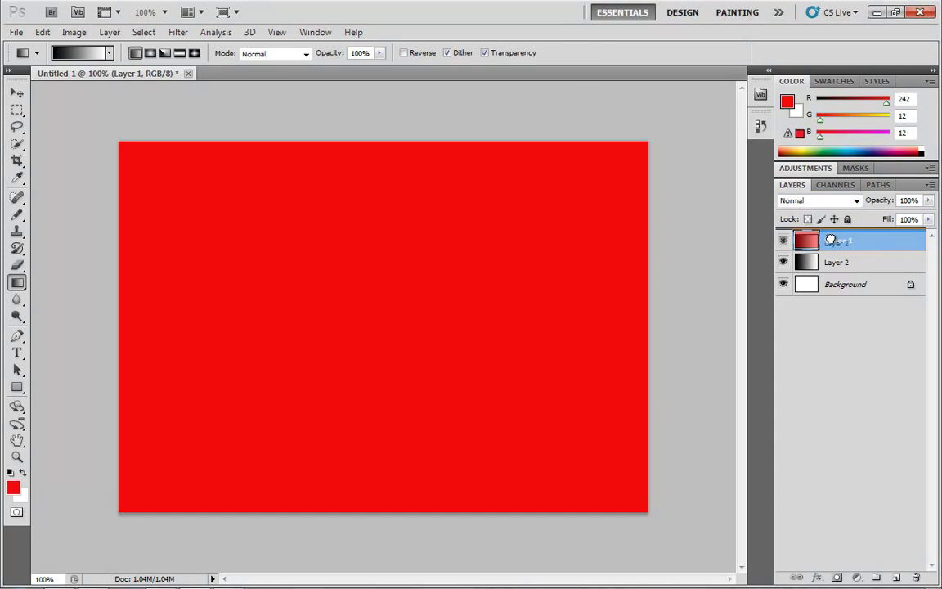
{"action": "left_click_drag", "start_coordinate": [830, 239], "coordinate": [831, 237]}
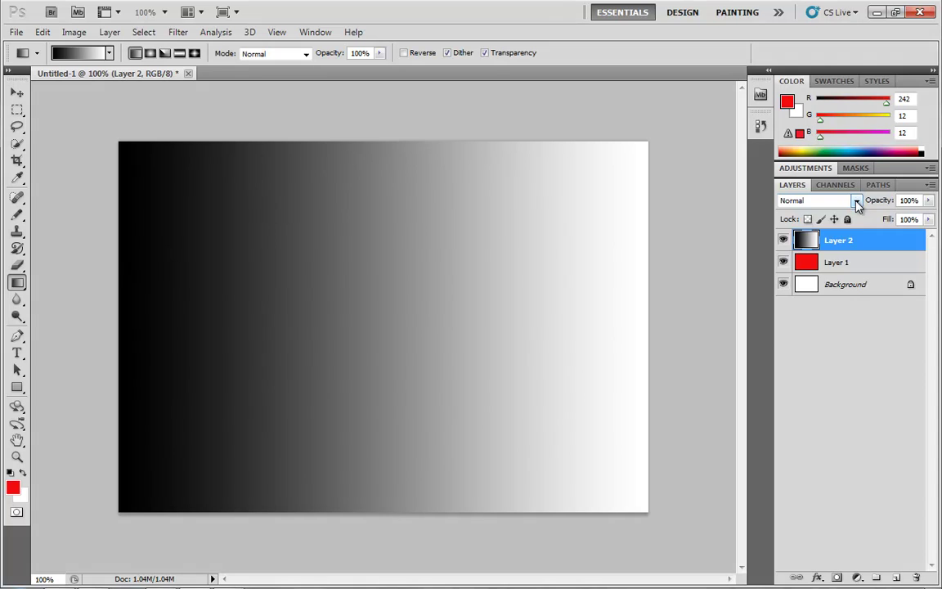
{"action": "left_click", "coordinate": [855, 202]}
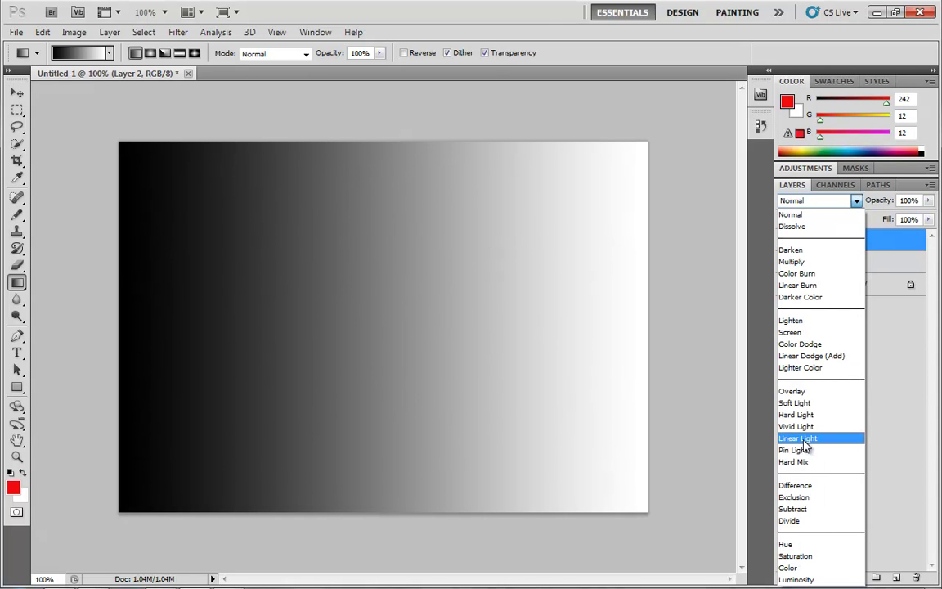
{"action": "left_click", "coordinate": [805, 439]}
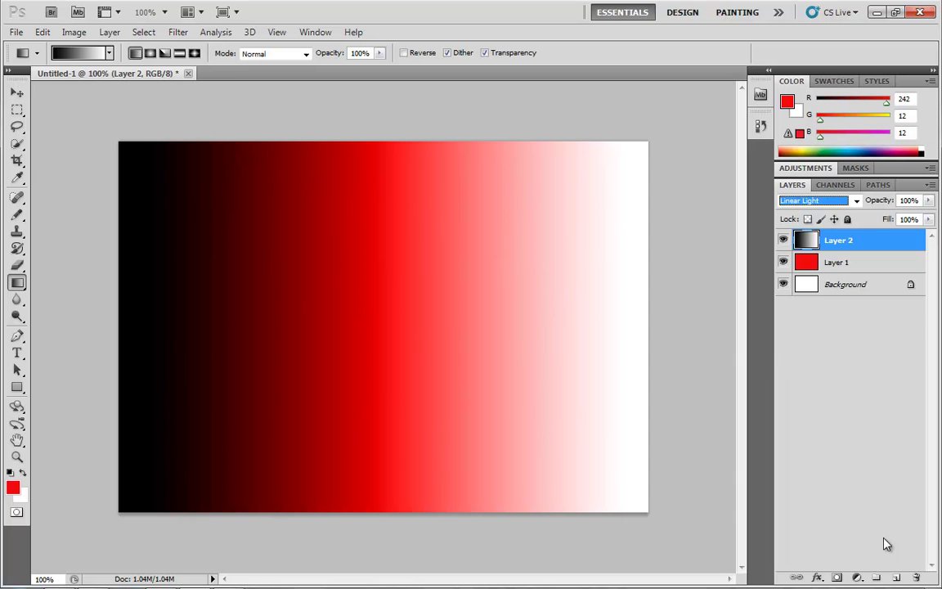
{"action": "key", "text": "Return"}
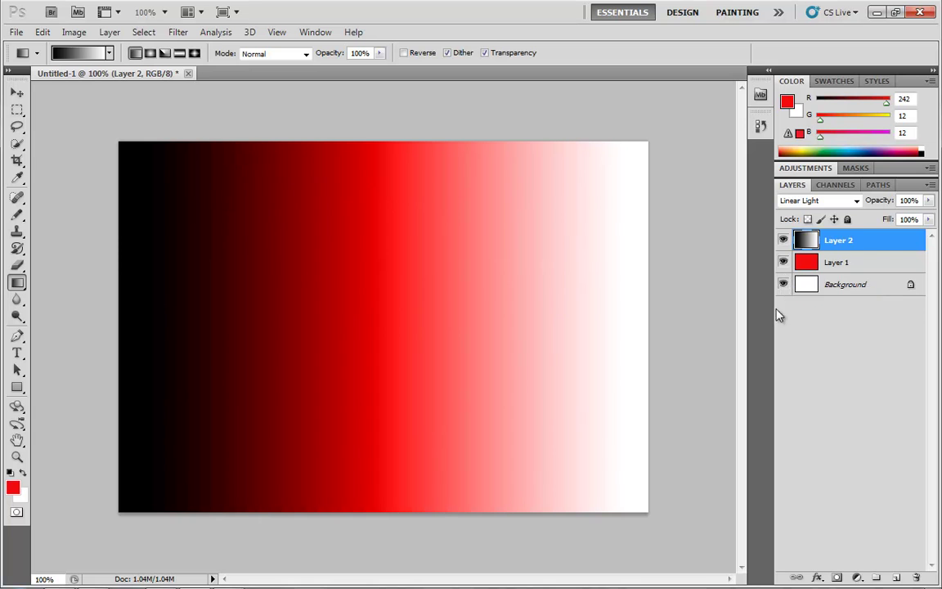
Switch the gradient Layer 2's blend mode from Linear Light to Pin Light.
{"action": "left_click", "coordinate": [854, 201]}
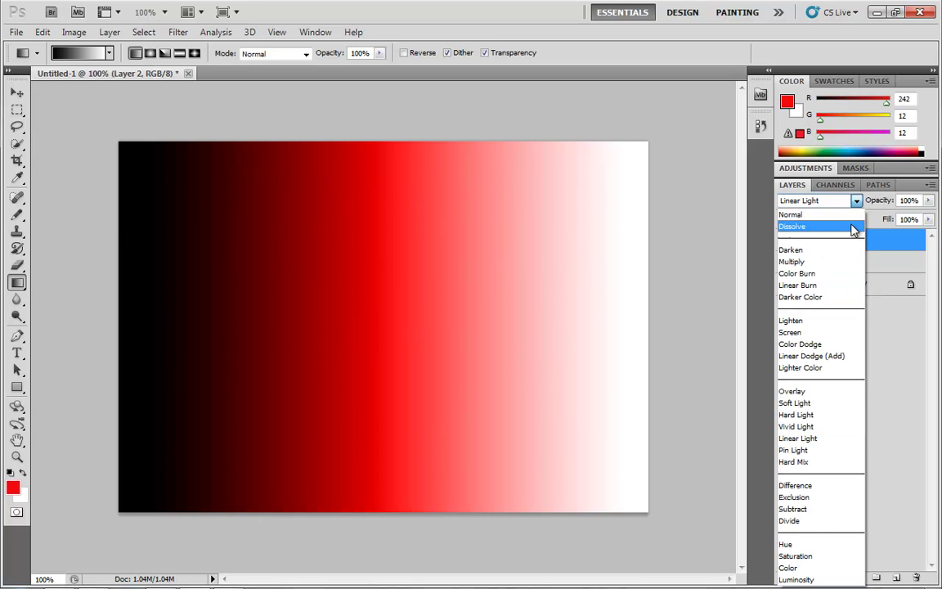
{"action": "left_click", "coordinate": [797, 450]}
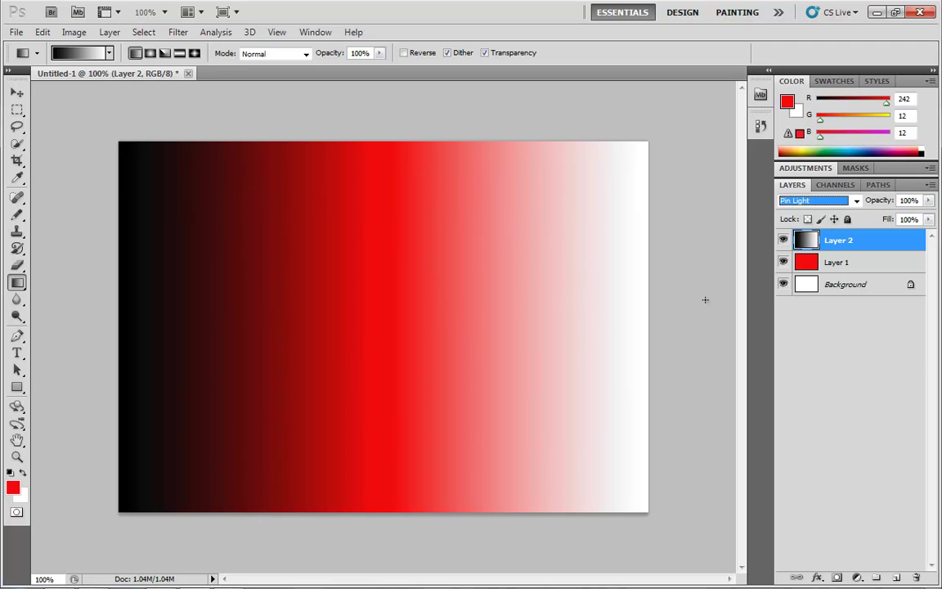
{"action": "left_click", "coordinate": [856, 204]}
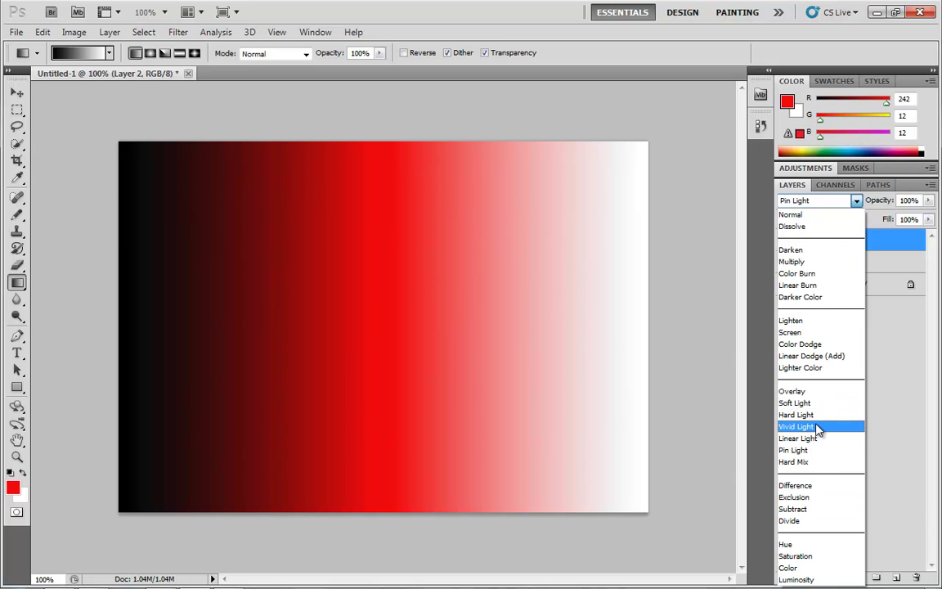
Move red Layer 1 above the gradient and set gradient Layer 2 back to Normal.
{"action": "left_click", "coordinate": [900, 435]}
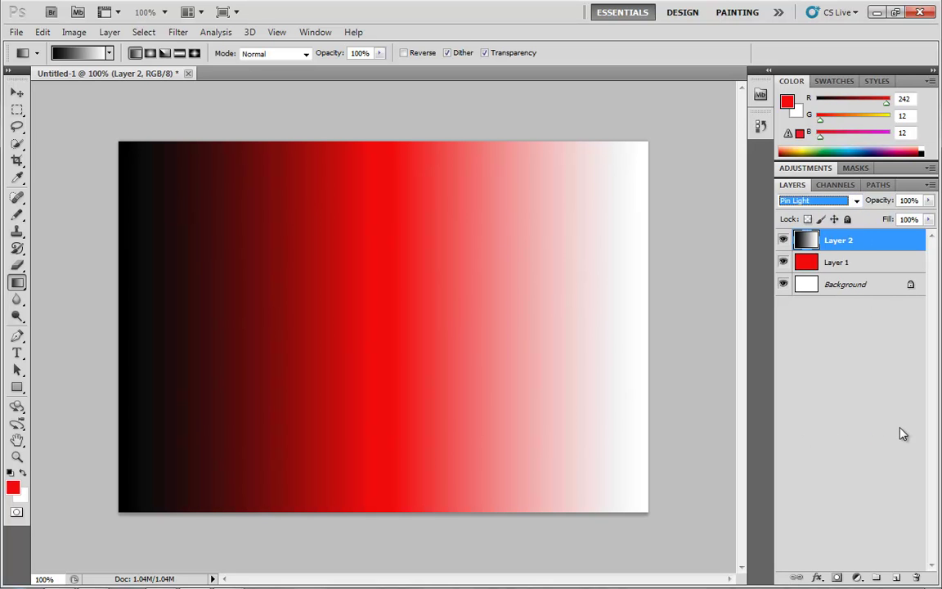
{"action": "left_click", "coordinate": [845, 262]}
{"action": "left_click_drag", "start_coordinate": [845, 261], "coordinate": [858, 234]}
{"action": "left_click", "coordinate": [851, 264]}
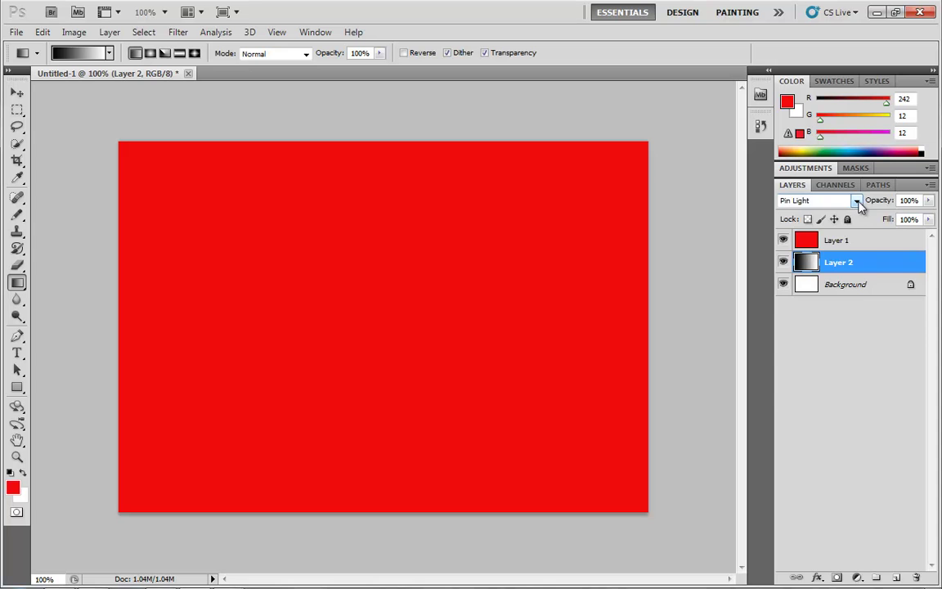
{"action": "left_click", "coordinate": [855, 201]}
{"action": "left_click", "coordinate": [774, 214]}
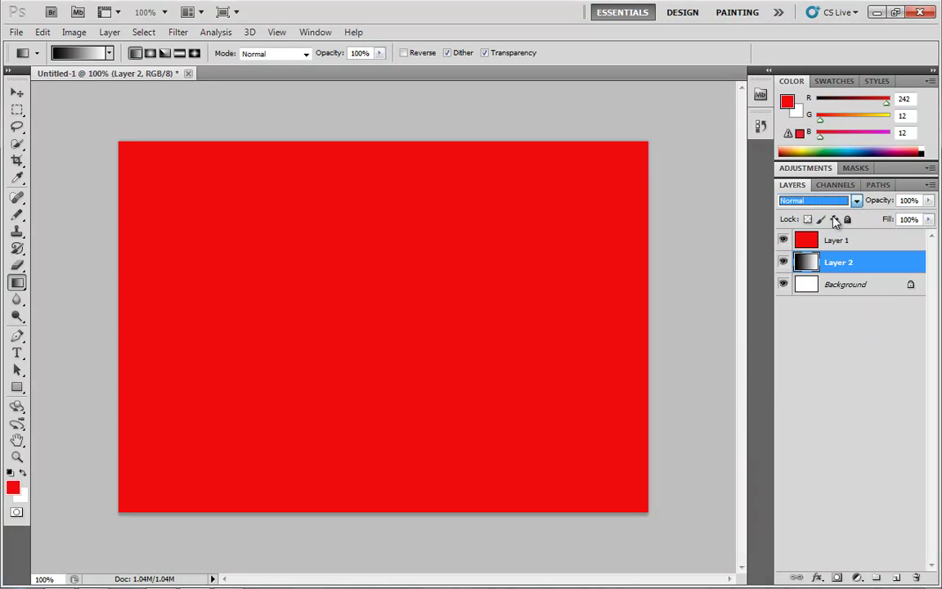
Set red Layer 1's blend mode to Pin Light.
{"action": "left_click", "coordinate": [830, 238]}
{"action": "left_click", "coordinate": [856, 201]}
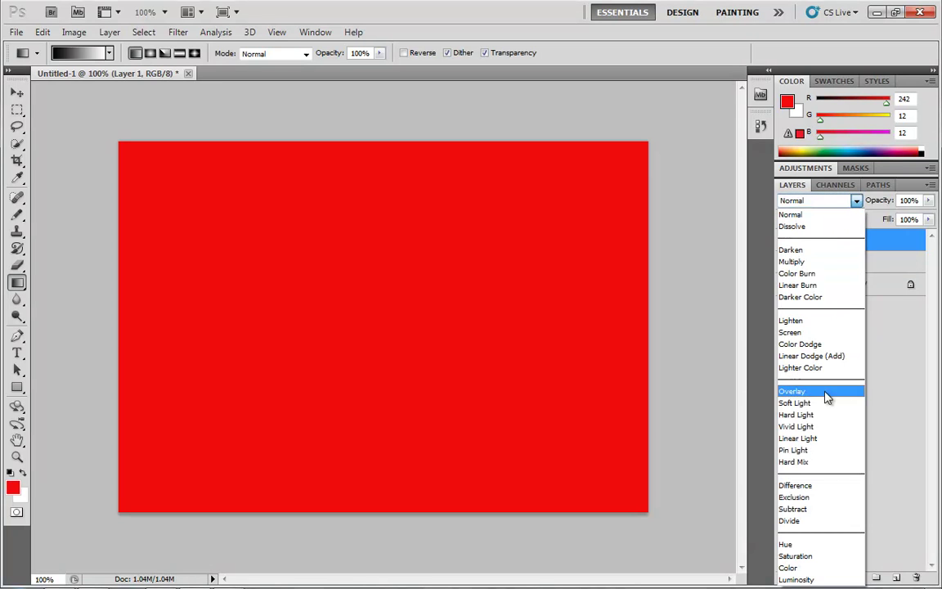
{"action": "left_click", "coordinate": [816, 450]}
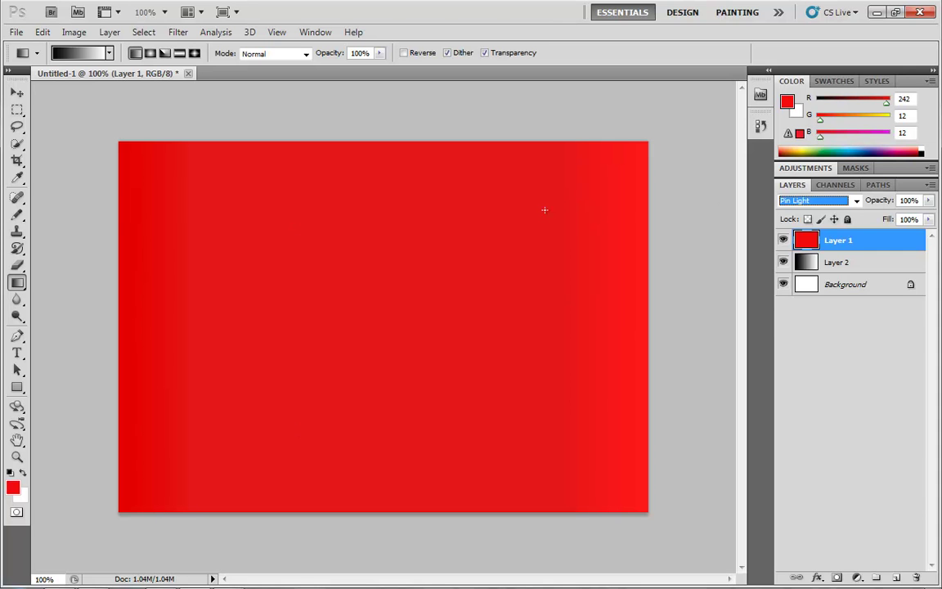
Set red Layer 1's blend mode to Hard Mix, giving black, red and white bands.
{"action": "left_click", "coordinate": [856, 201]}
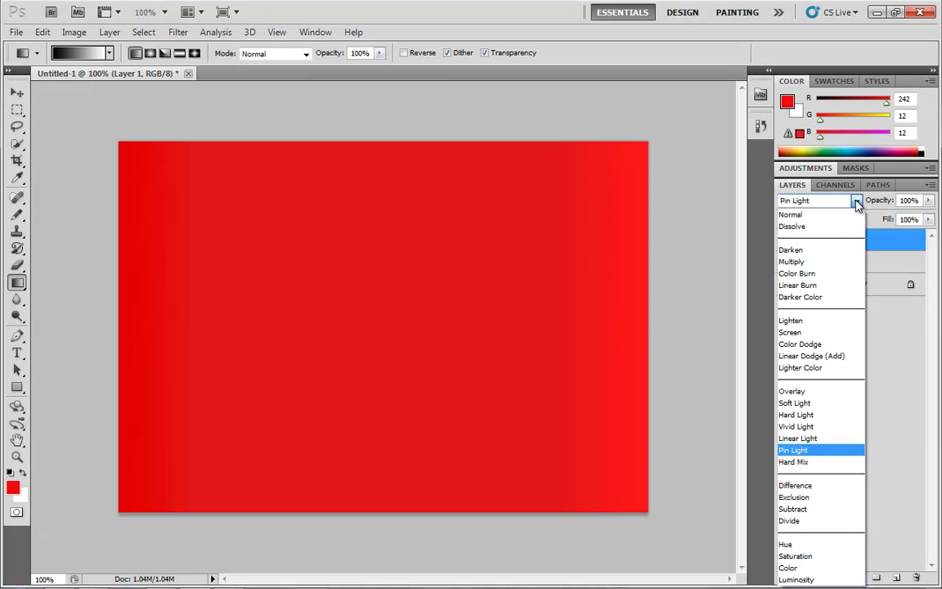
{"action": "left_click", "coordinate": [797, 462]}
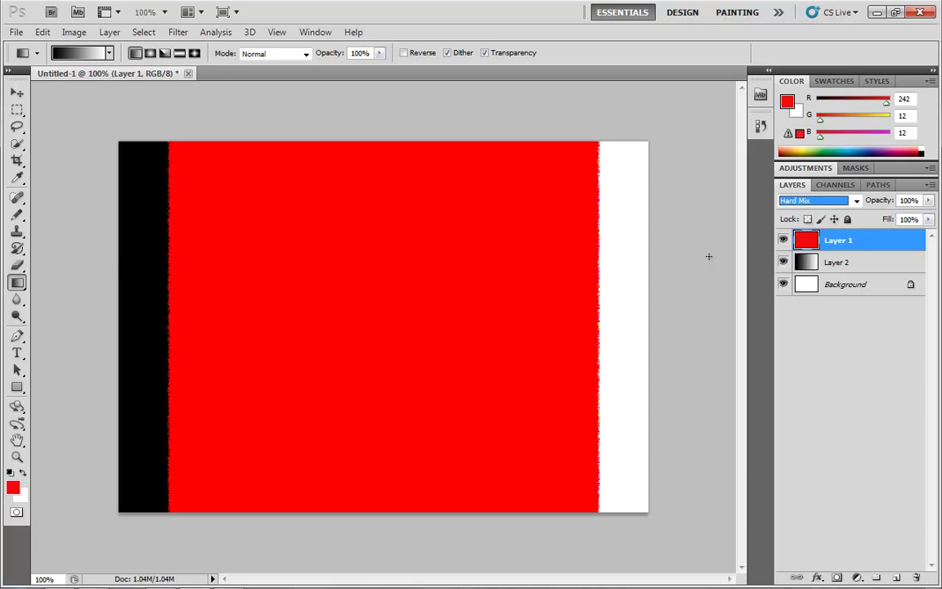
Hide Layers 1 and 2 and add a new empty Layer 3.
{"action": "left_click", "coordinate": [783, 263]}
{"action": "left_click", "coordinate": [783, 239]}
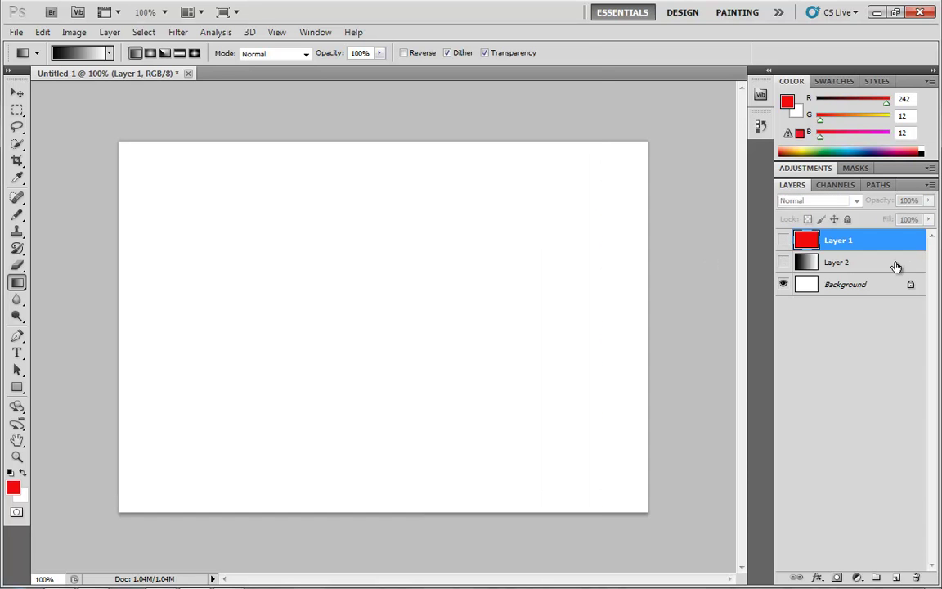
{"action": "left_click", "coordinate": [896, 578]}
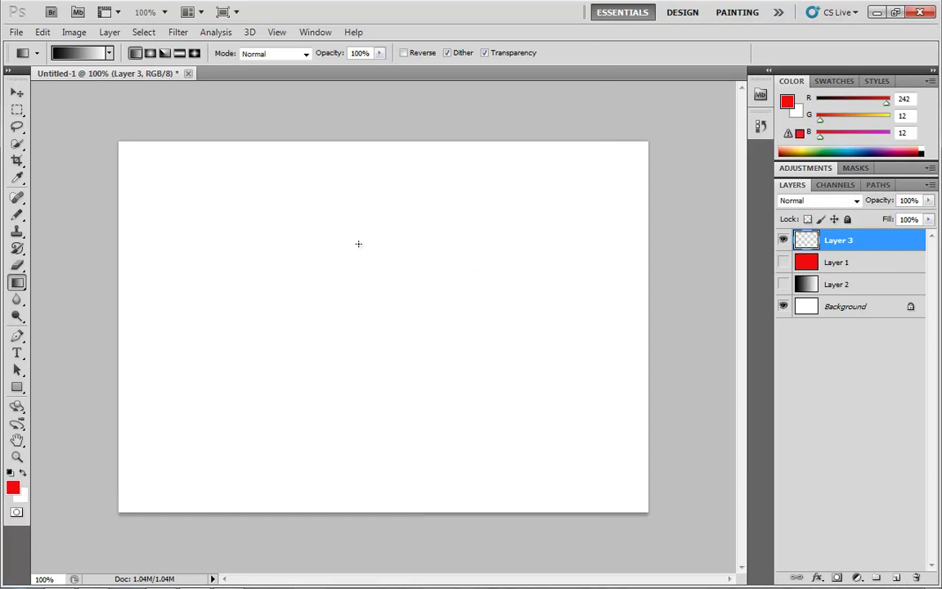
Draw a straight vertical pencil stripe in pure red 255,0,0 near the page centre.
{"action": "left_click", "coordinate": [12, 490]}
{"action": "left_click_drag", "start_coordinate": [601, 246], "coordinate": [678, 150]}
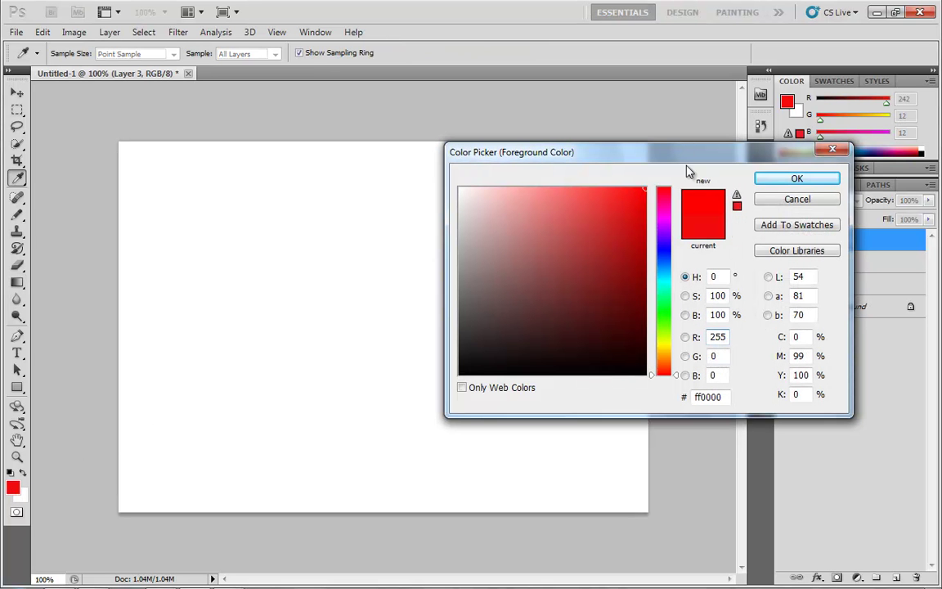
{"action": "left_click", "coordinate": [776, 179]}
{"action": "key", "text": "b"}
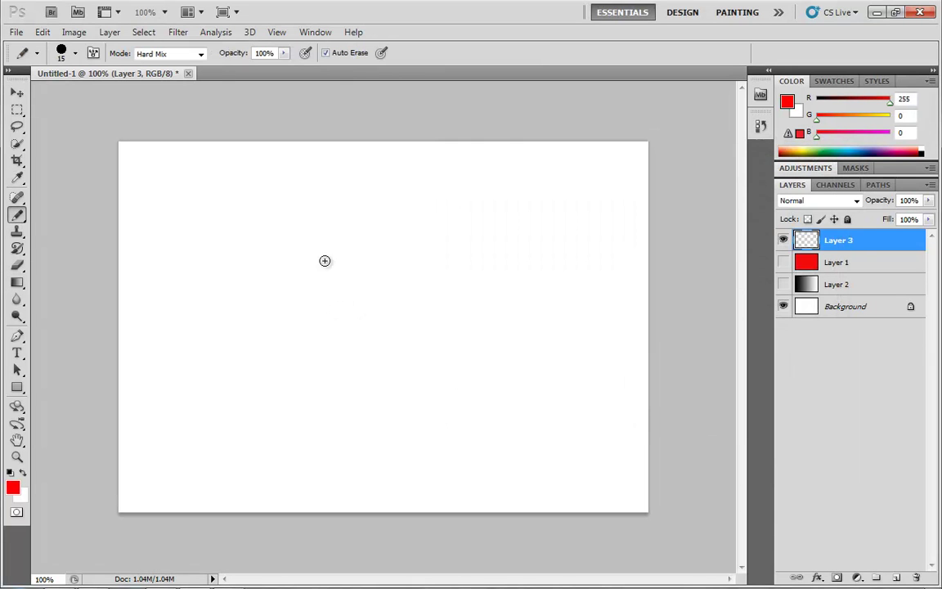
{"action": "left_click_drag", "start_coordinate": [323, 239], "coordinate": [323, 388]}
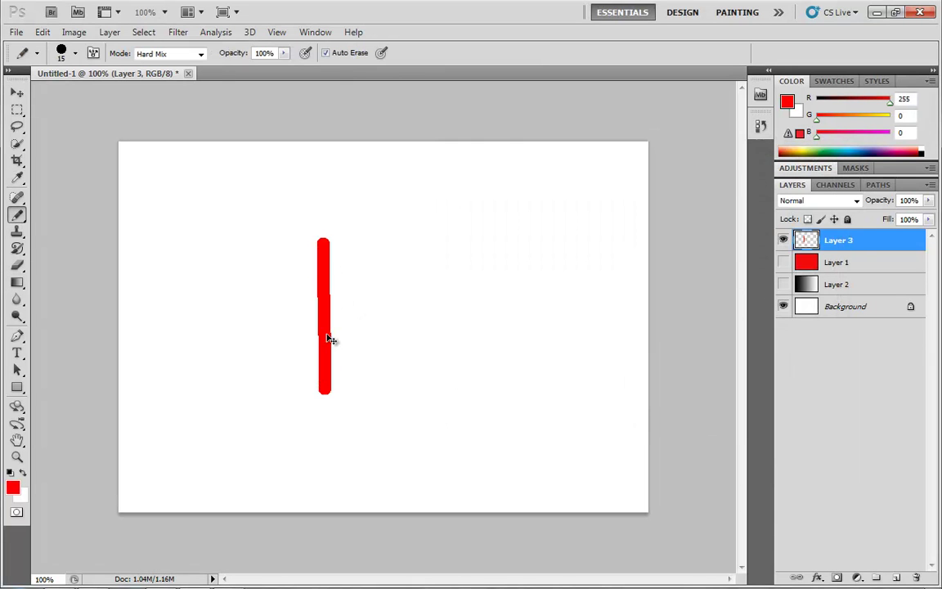
{"action": "key", "text": "ctrl+z"}
{"action": "left_click_drag", "start_coordinate": [314, 253], "coordinate": [331, 393]}
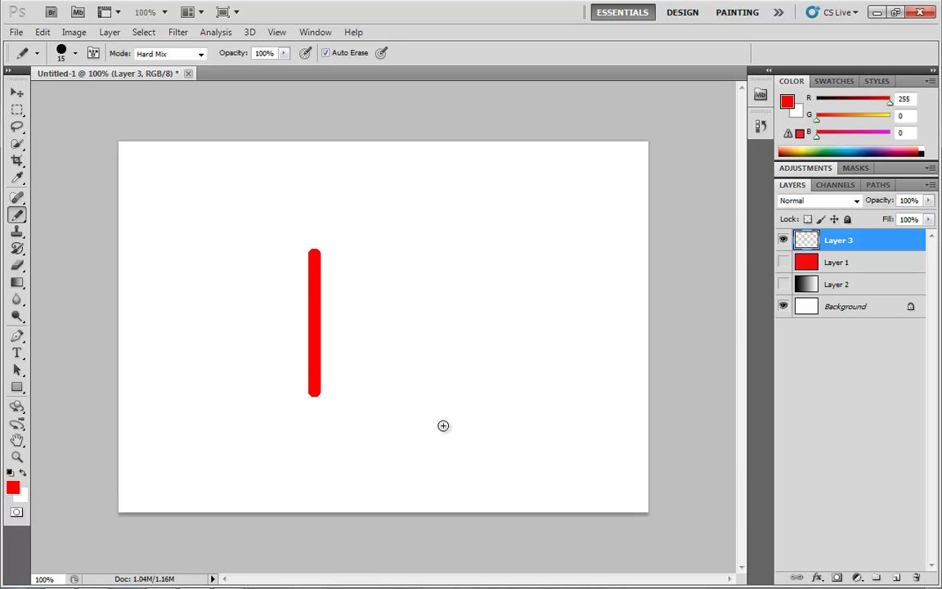
{"action": "key", "text": "ctrl+z"}
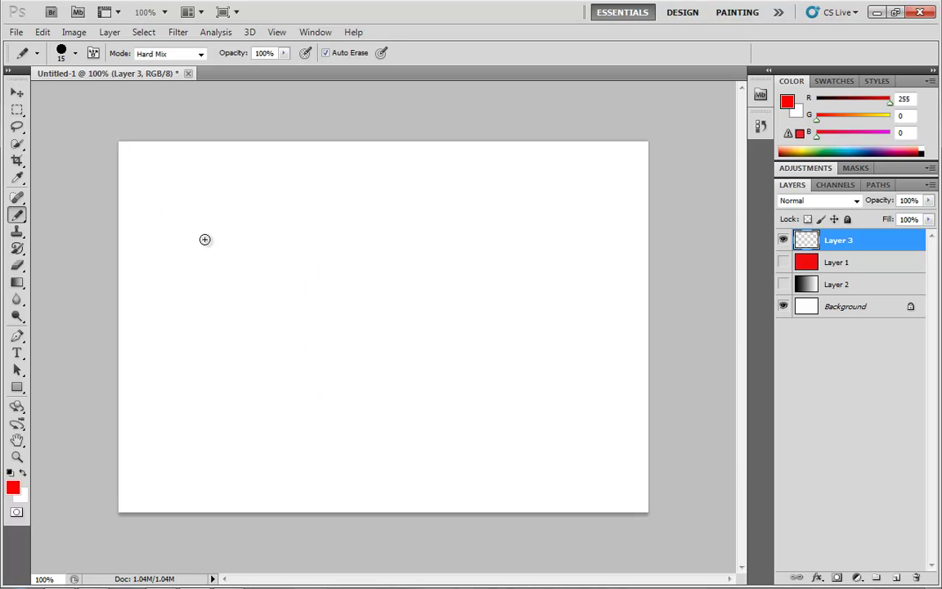
{"action": "left_click_drag", "start_coordinate": [321, 291], "coordinate": [322, 416]}
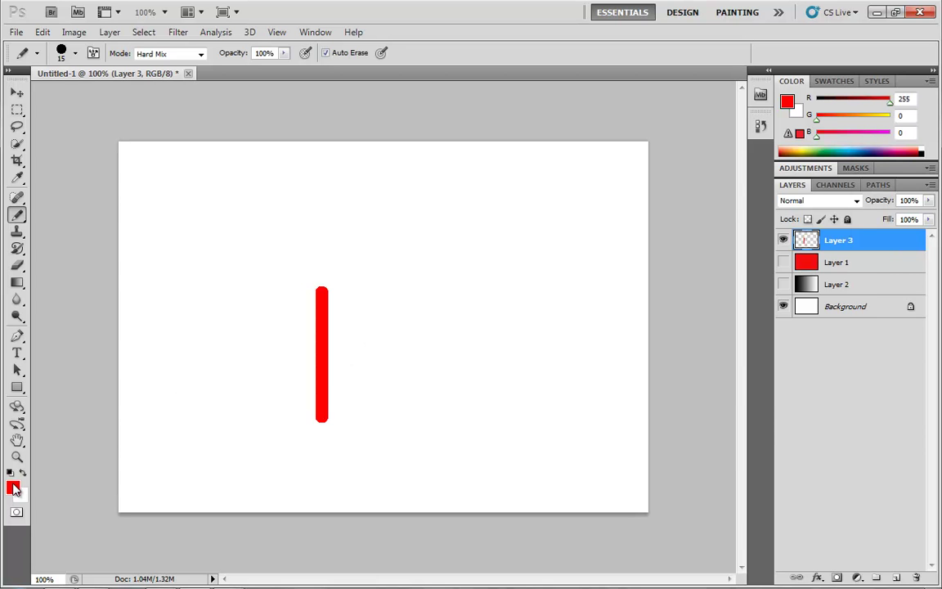
Draw a pure green 0,255,0 vertical stripe beside the red one.
{"action": "left_click", "coordinate": [13, 488]}
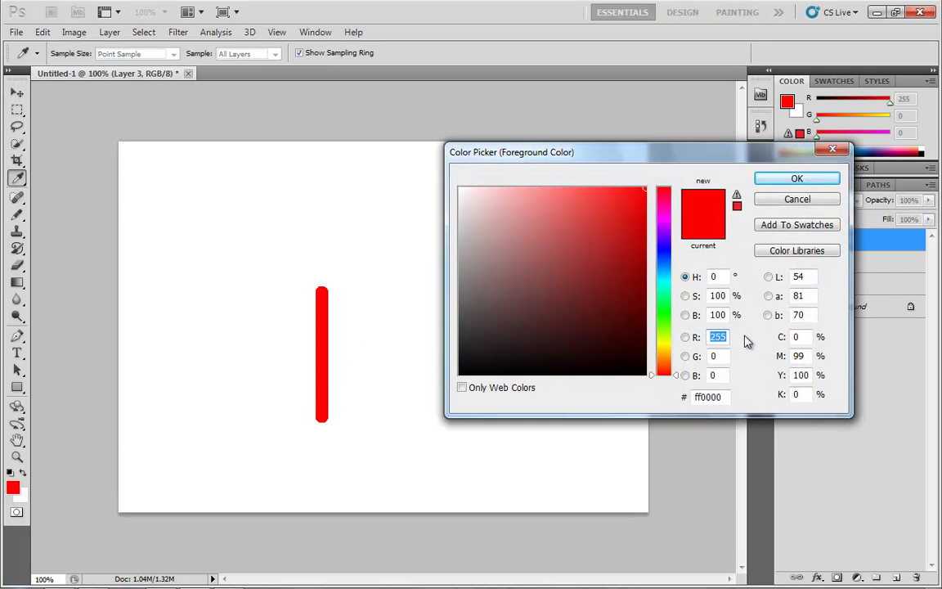
{"action": "type", "text": "0"}
{"action": "key", "text": "Tab"}
{"action": "type", "text": "255"}
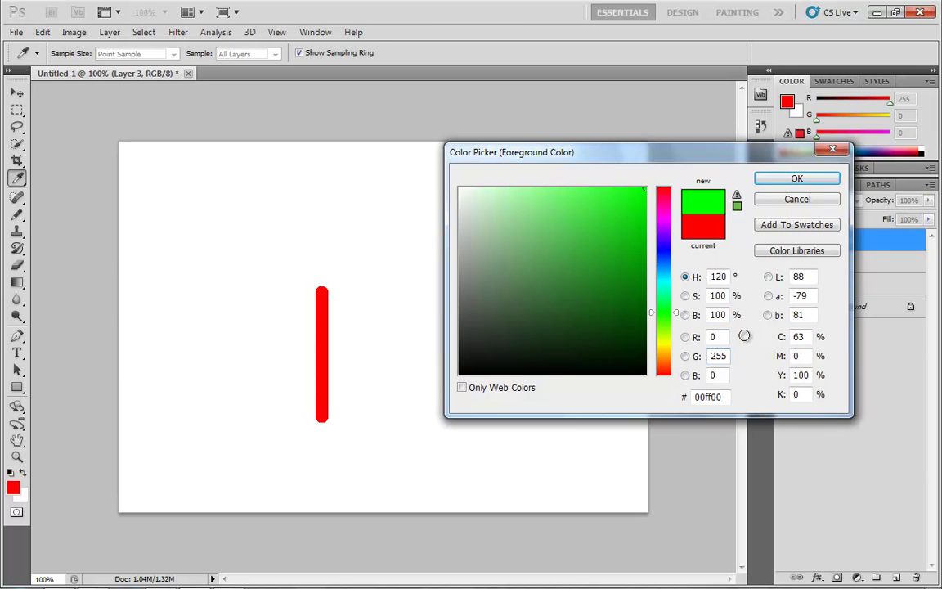
{"action": "key", "text": "Return"}
{"action": "key", "text": "b"}
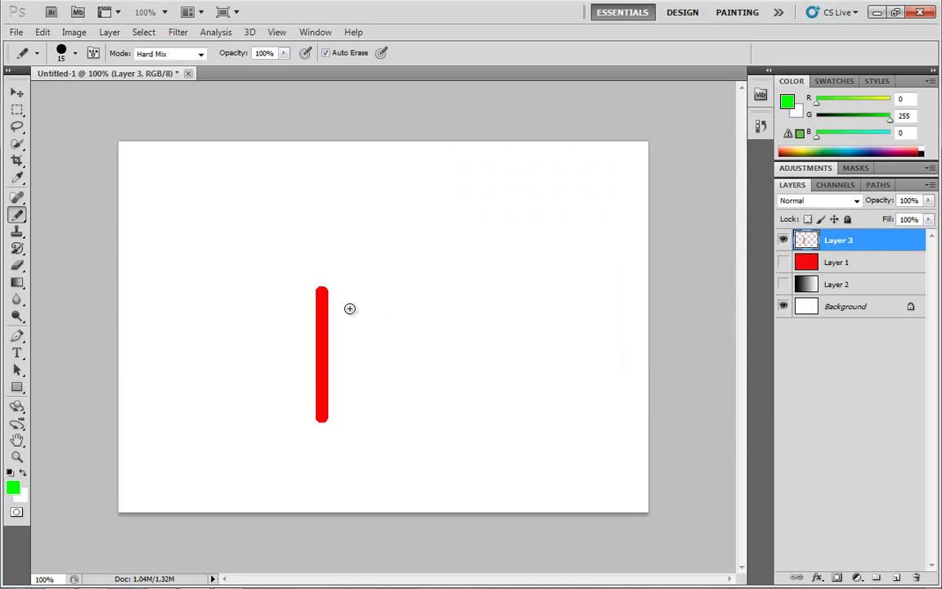
{"action": "left_click_drag", "start_coordinate": [351, 291], "coordinate": [352, 425]}
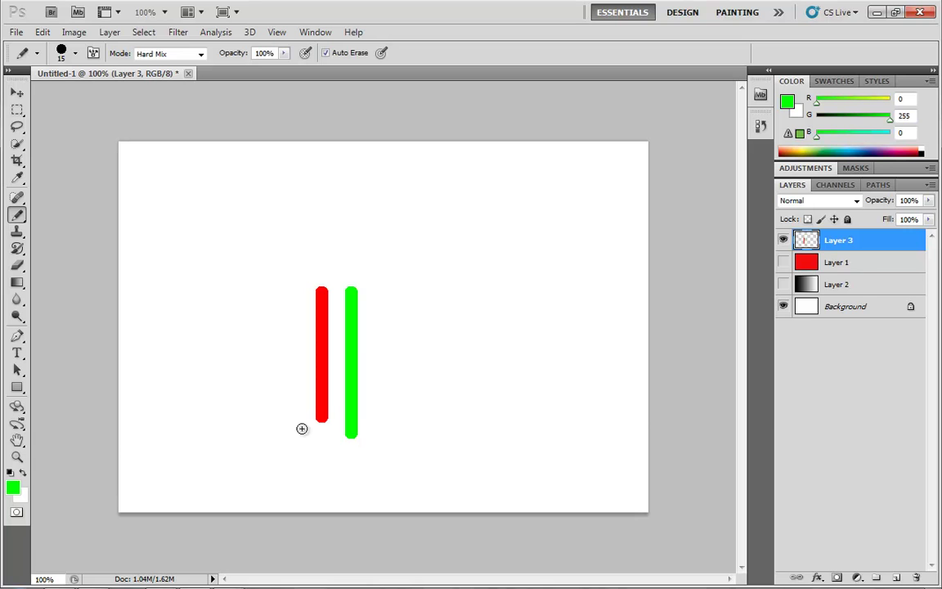
Draw a pure blue 0,0,255 vertical stripe right of the green one.
{"action": "left_click", "coordinate": [13, 488]}
{"action": "left_click", "coordinate": [717, 336]}
{"action": "type", "text": "0"}
{"action": "key", "text": "Tab"}
{"action": "type", "text": "0"}
{"action": "key", "text": "Tab"}
{"action": "type", "text": "255"}
{"action": "key", "text": "Return"}
{"action": "left_click_drag", "start_coordinate": [381, 291], "coordinate": [381, 417]}
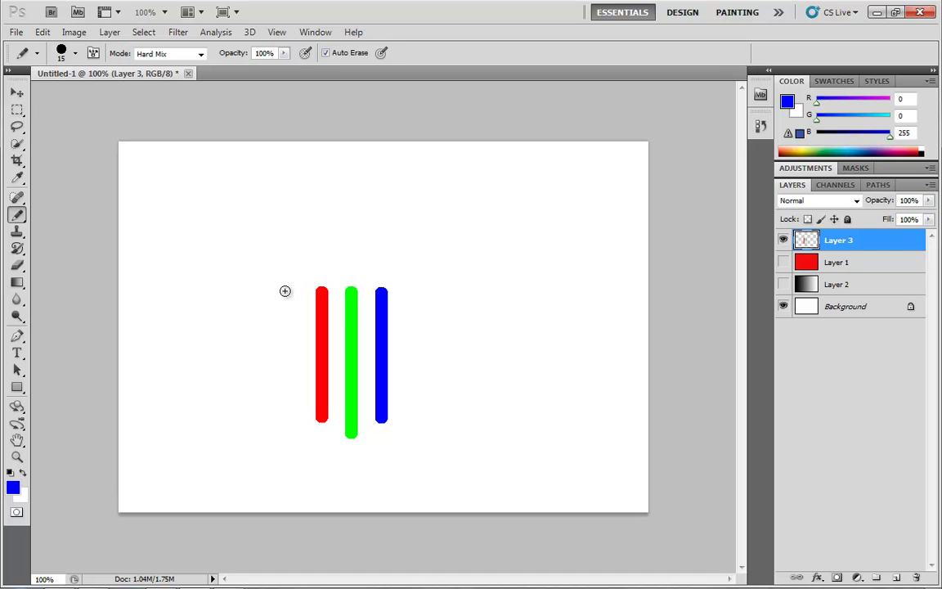
{"action": "key", "text": "v"}
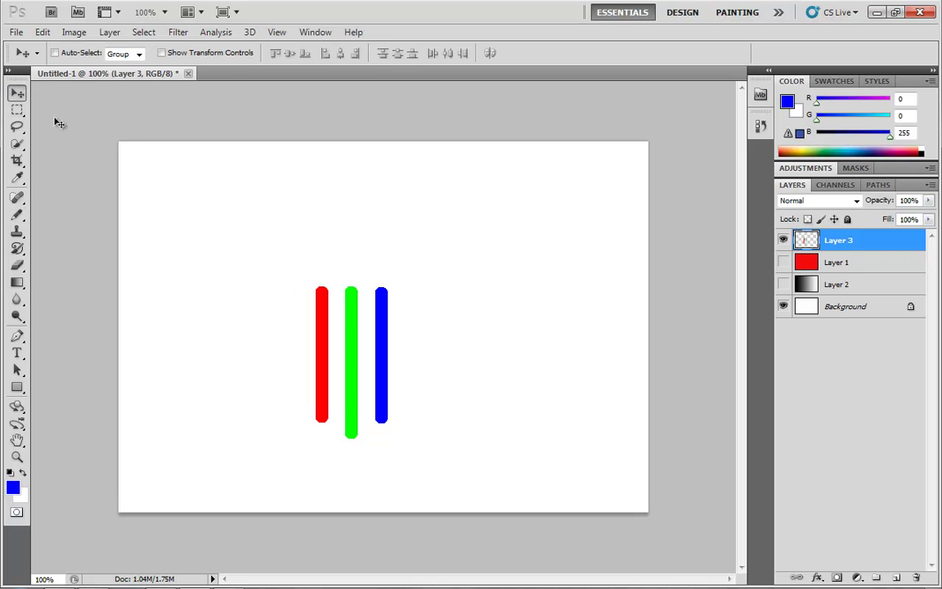
Duplicate the stripes as Layer 3 copy offset up-left and blend the copy in Hard Mix.
{"action": "left_click_drag", "start_coordinate": [410, 358], "coordinate": [359, 315]}
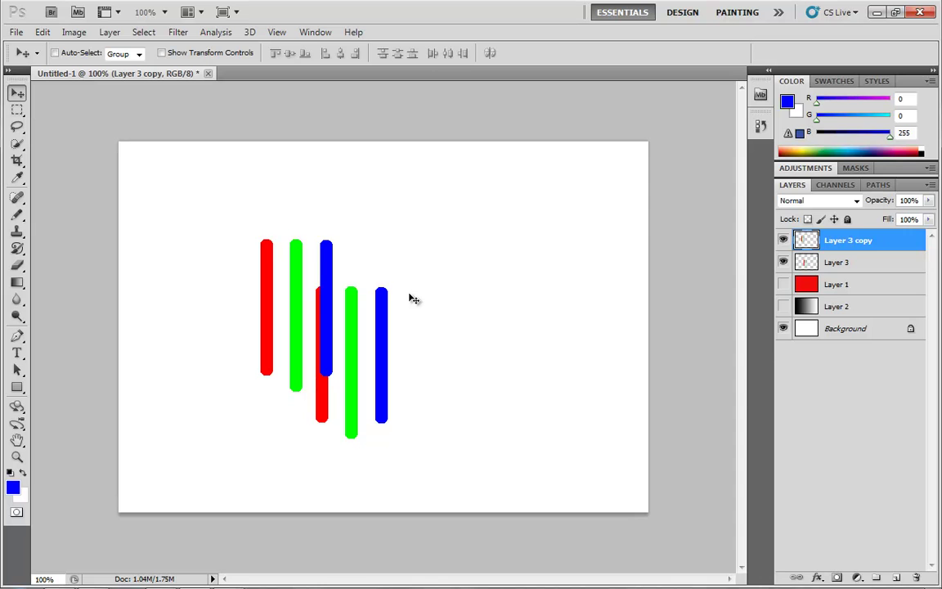
{"action": "left_click_drag", "start_coordinate": [395, 283], "coordinate": [357, 258]}
{"action": "key", "text": "ctrl+z"}
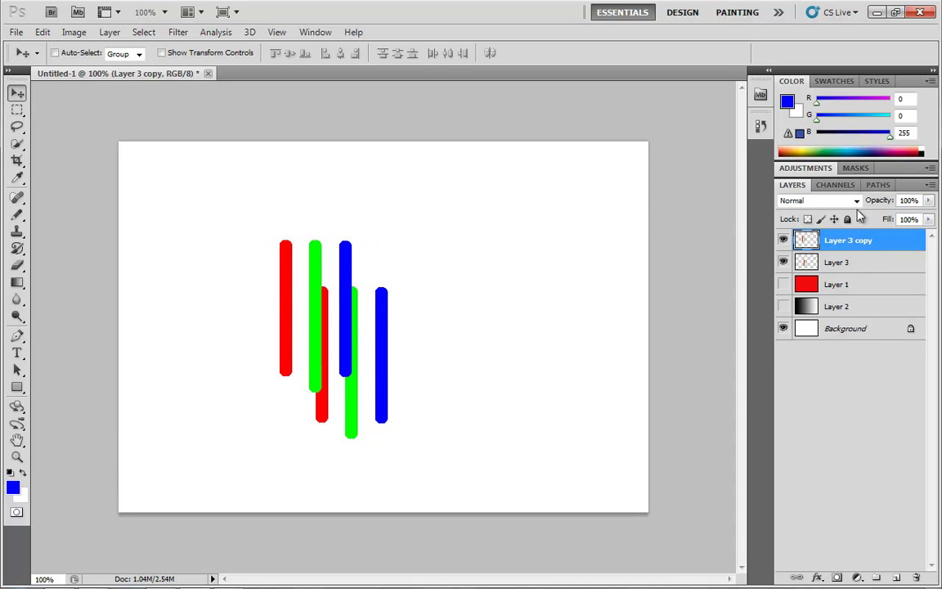
{"action": "left_click", "coordinate": [854, 201]}
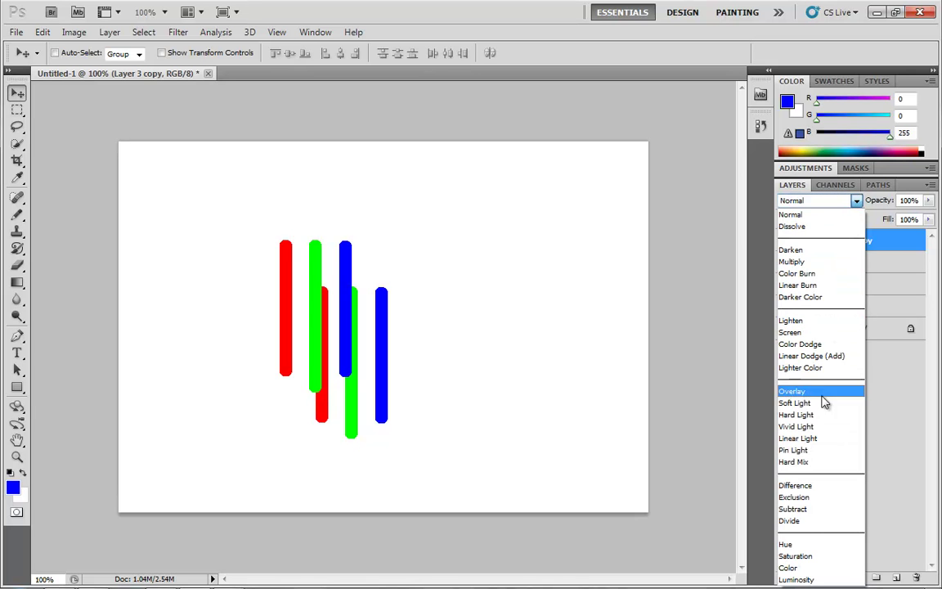
{"action": "left_click", "coordinate": [818, 462]}
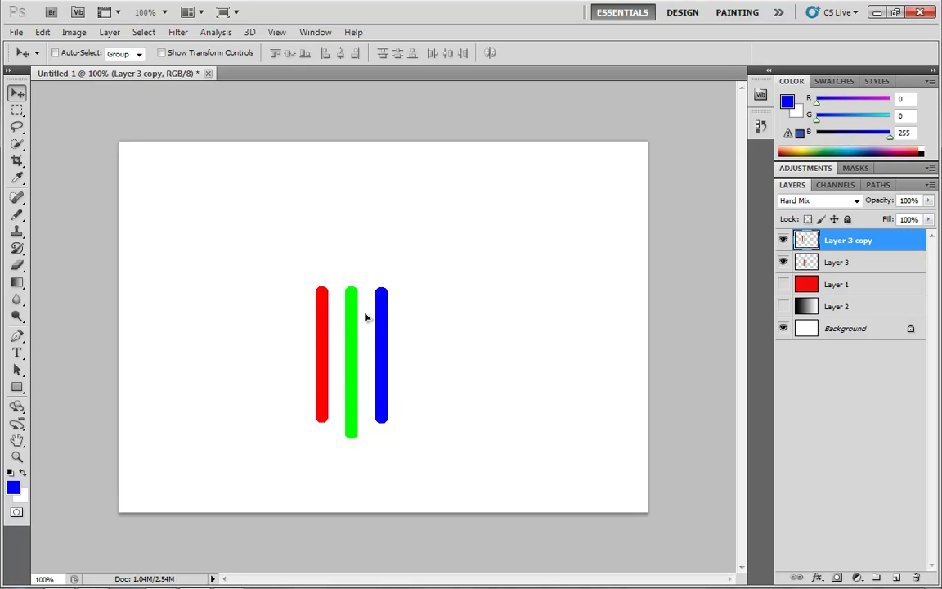
{"action": "left_click", "coordinate": [857, 201]}
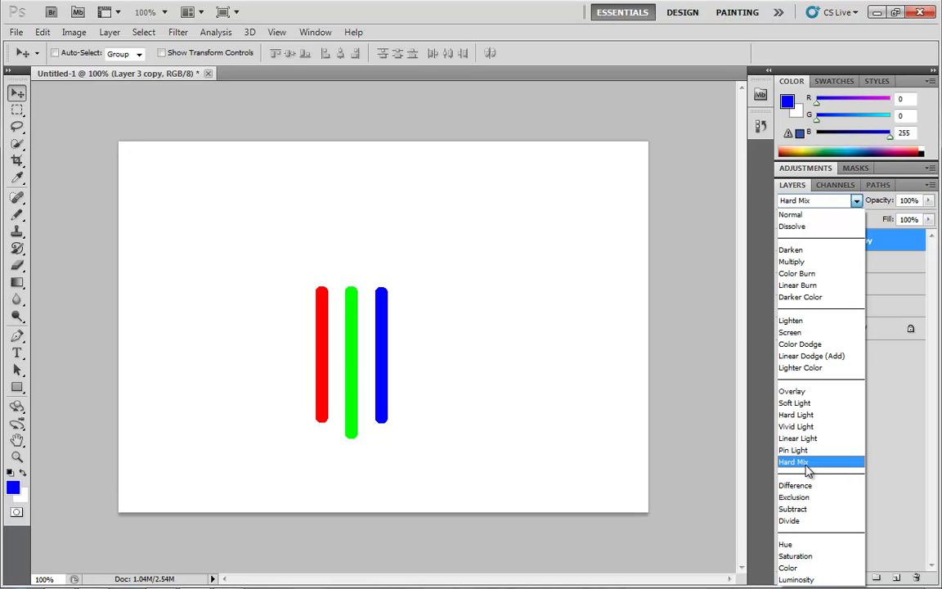
{"action": "left_click", "coordinate": [806, 463]}
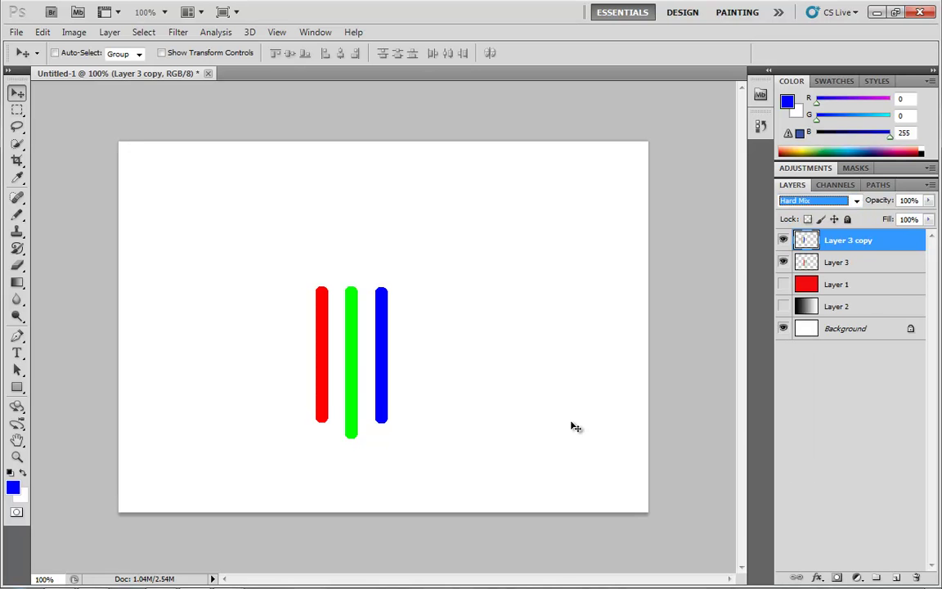
On Layer 3, draw a red (e11a1a) vertical stripe right of the first group.
{"action": "left_click", "coordinate": [13, 488]}
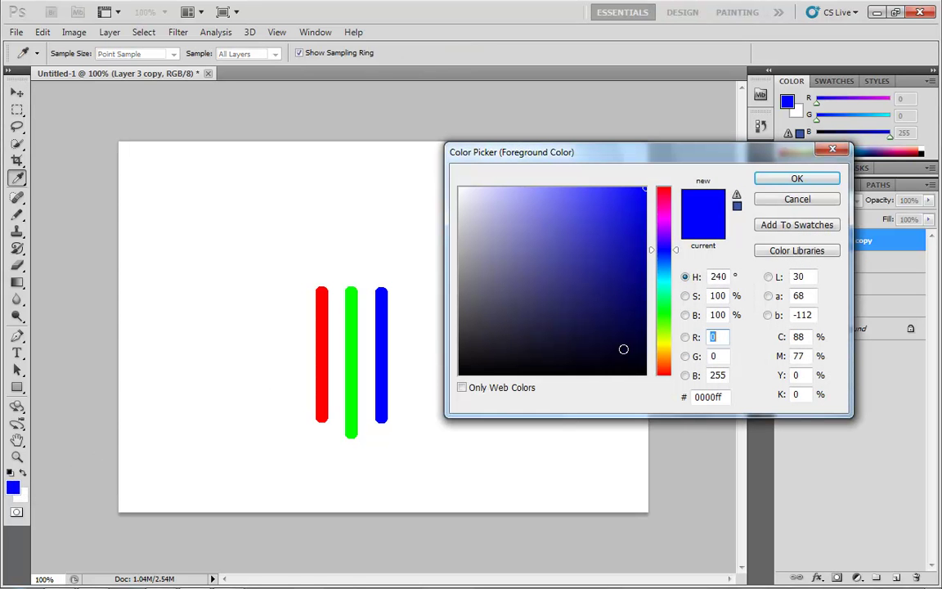
{"action": "left_click_drag", "start_coordinate": [654, 372], "coordinate": [659, 389]}
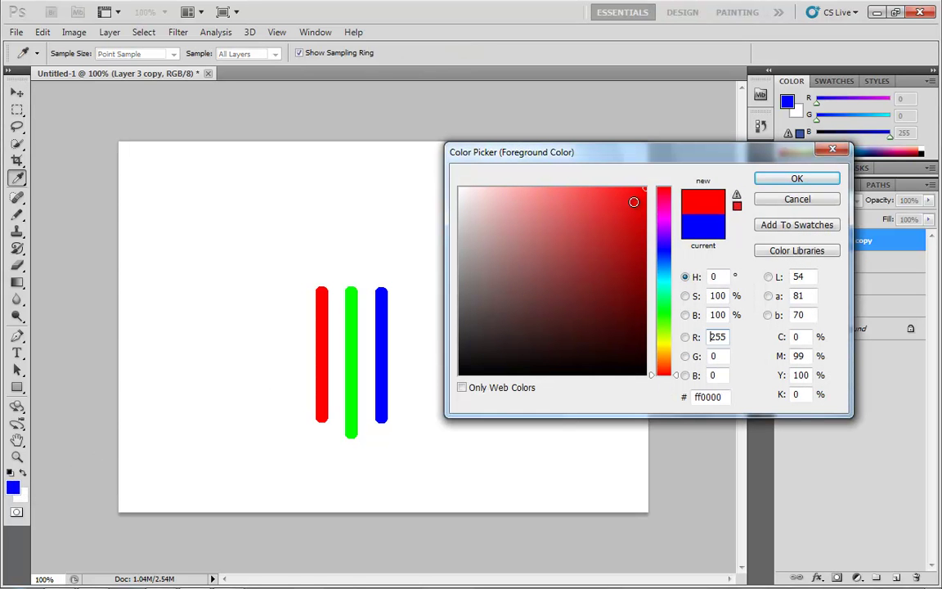
{"action": "left_click", "coordinate": [633, 200]}
{"action": "left_click", "coordinate": [625, 202]}
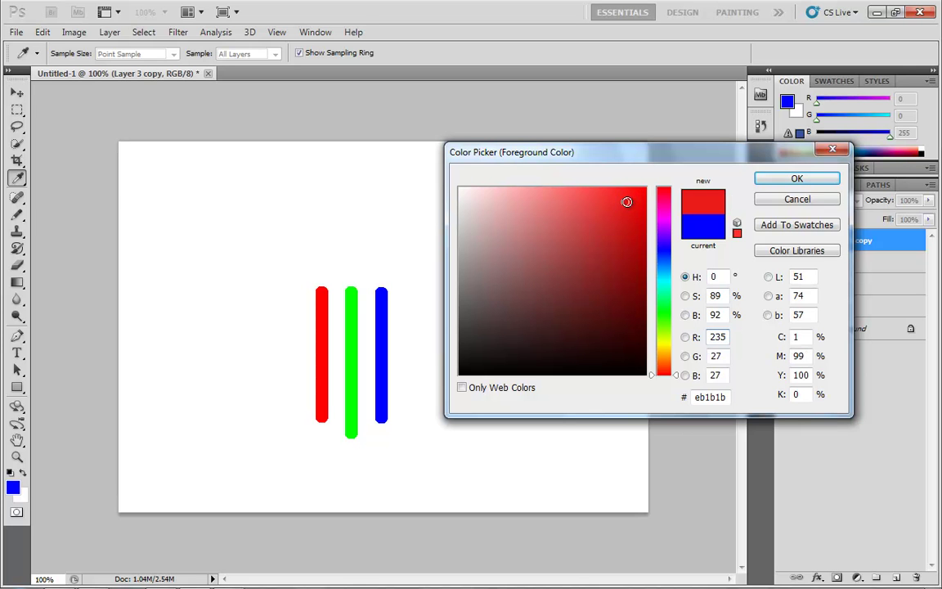
{"action": "left_click", "coordinate": [623, 209]}
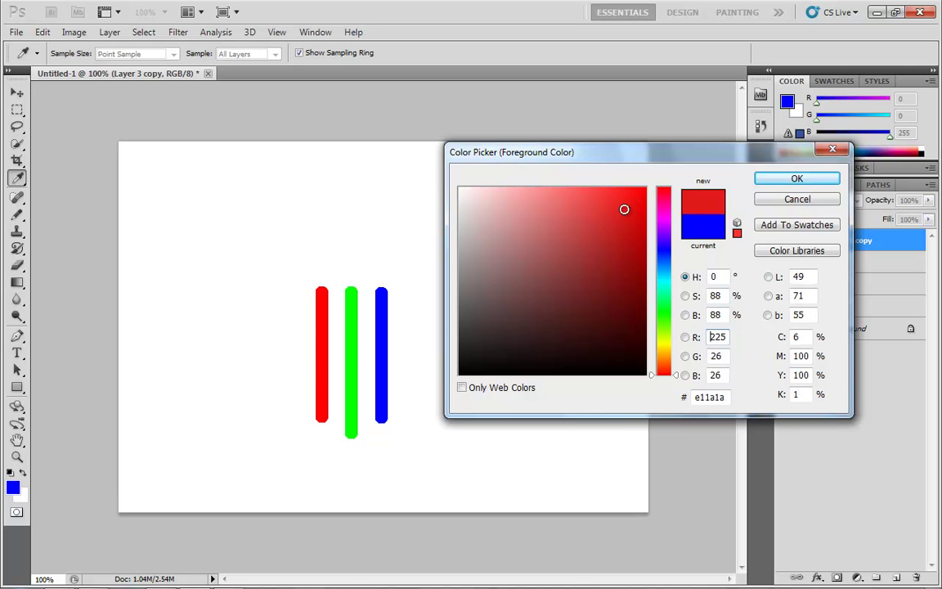
{"action": "left_click", "coordinate": [796, 179]}
{"action": "key", "text": "v"}
{"action": "left_click", "coordinate": [805, 262]}
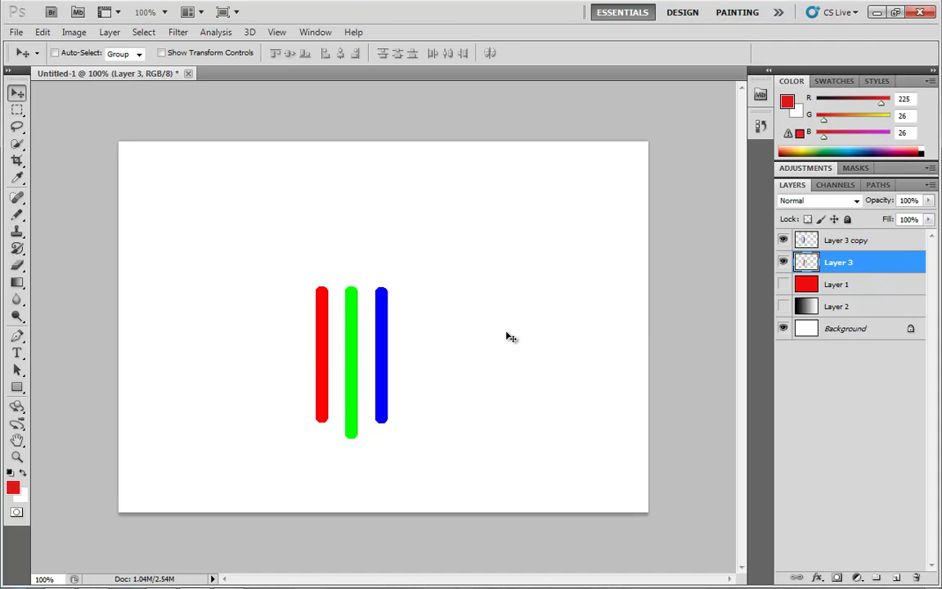
{"action": "key", "text": "b"}
{"action": "left_click_drag", "start_coordinate": [479, 293], "coordinate": [479, 423]}
Draw a slightly darker blue vertical stripe beside the new red one.
{"action": "left_click", "coordinate": [12, 489]}
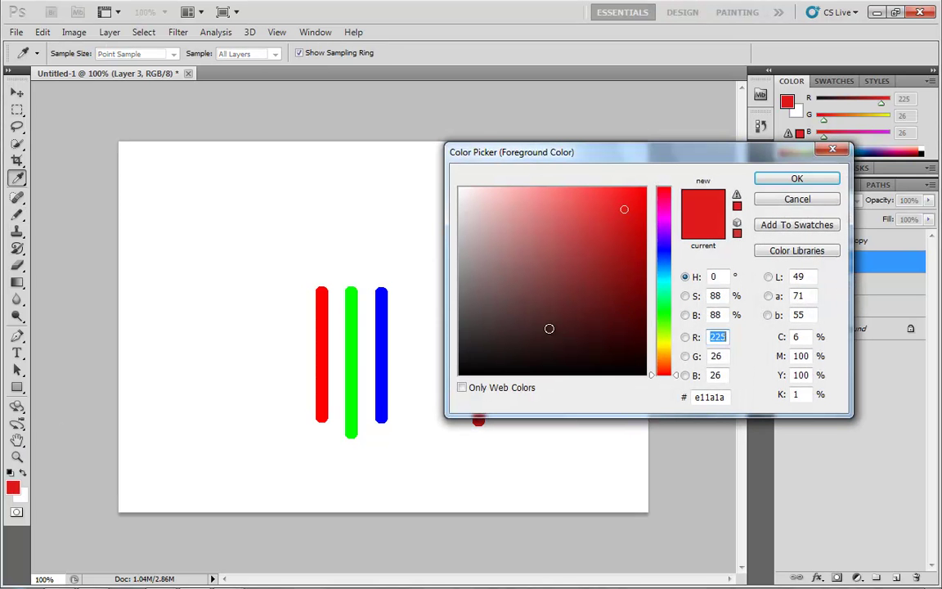
{"action": "left_click_drag", "start_coordinate": [665, 260], "coordinate": [664, 253]}
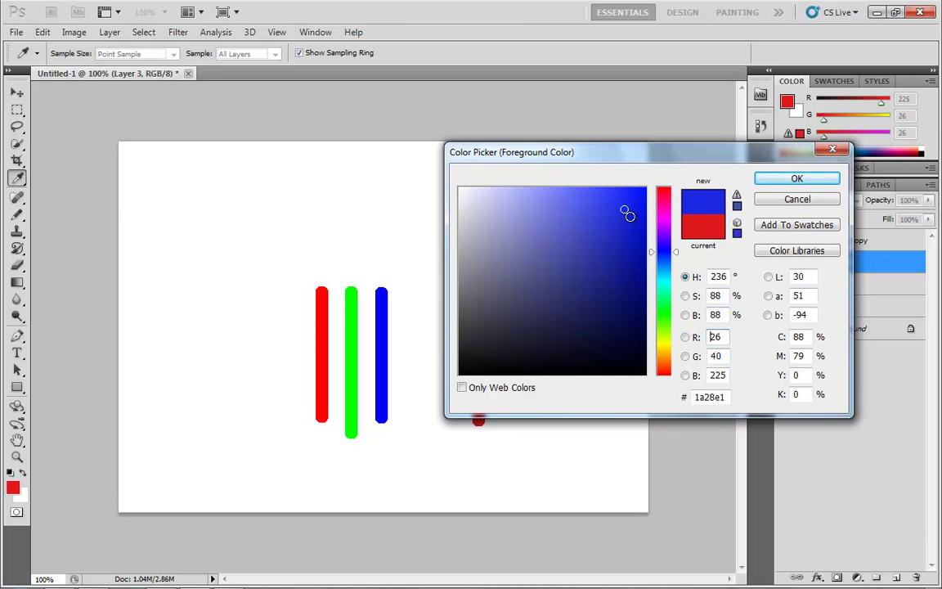
{"action": "left_click_drag", "start_coordinate": [625, 212], "coordinate": [623, 213]}
{"action": "left_click", "coordinate": [793, 180]}
{"action": "left_click_drag", "start_coordinate": [508, 292], "coordinate": [509, 421]}
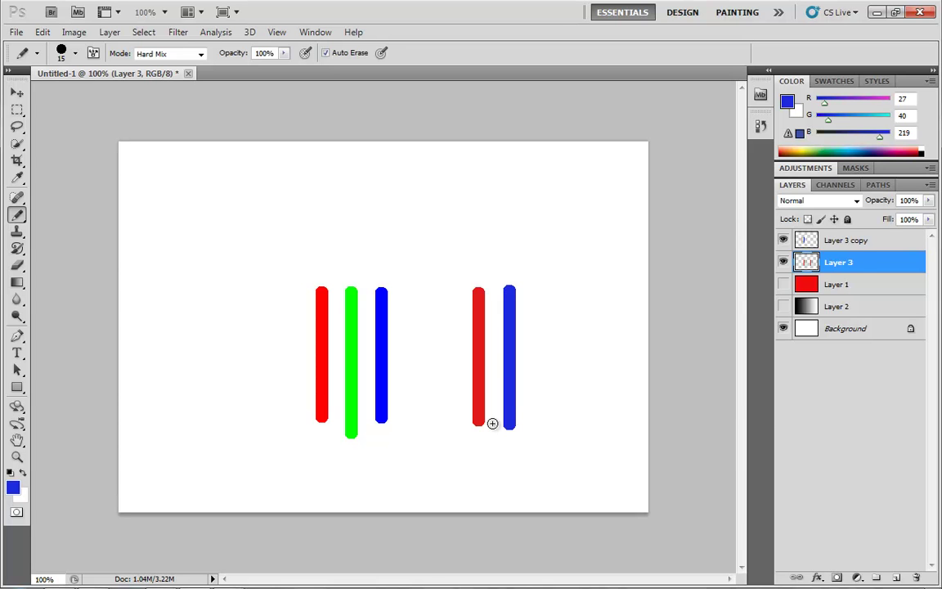
Draw a green (46, 222, 28) vertical stripe right of the blue one.
{"action": "left_click", "coordinate": [13, 488]}
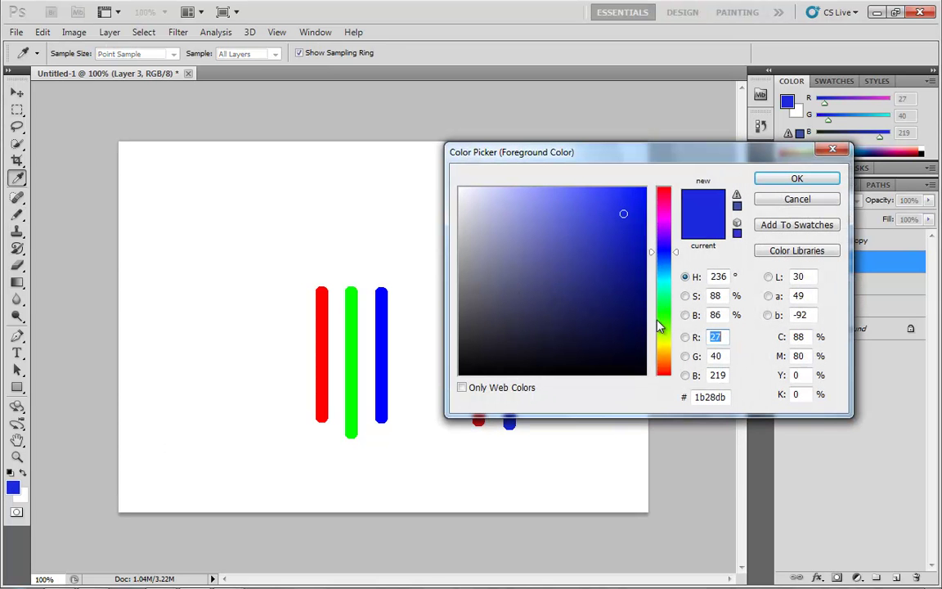
{"action": "left_click_drag", "start_coordinate": [662, 320], "coordinate": [664, 316]}
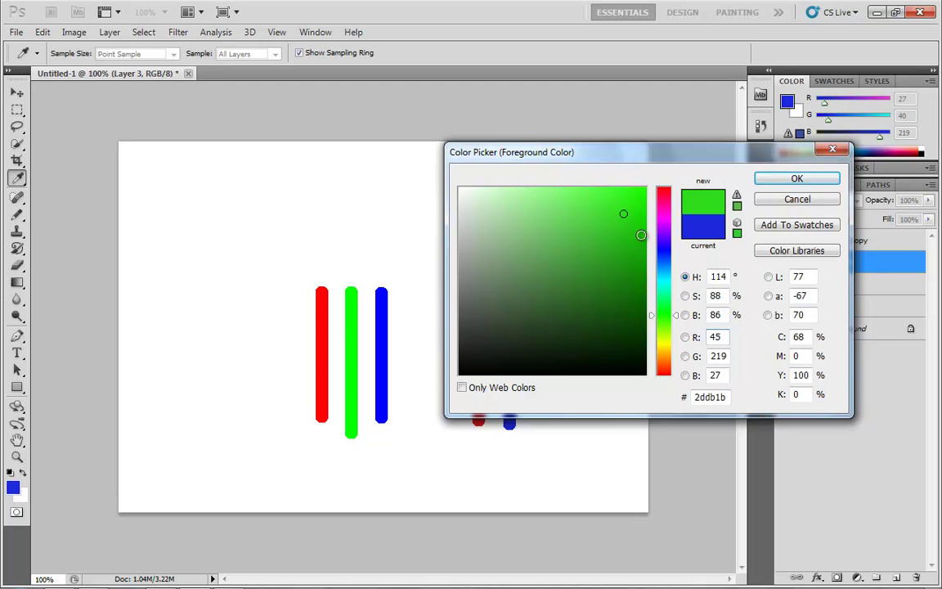
{"action": "left_click_drag", "start_coordinate": [628, 215], "coordinate": [622, 212]}
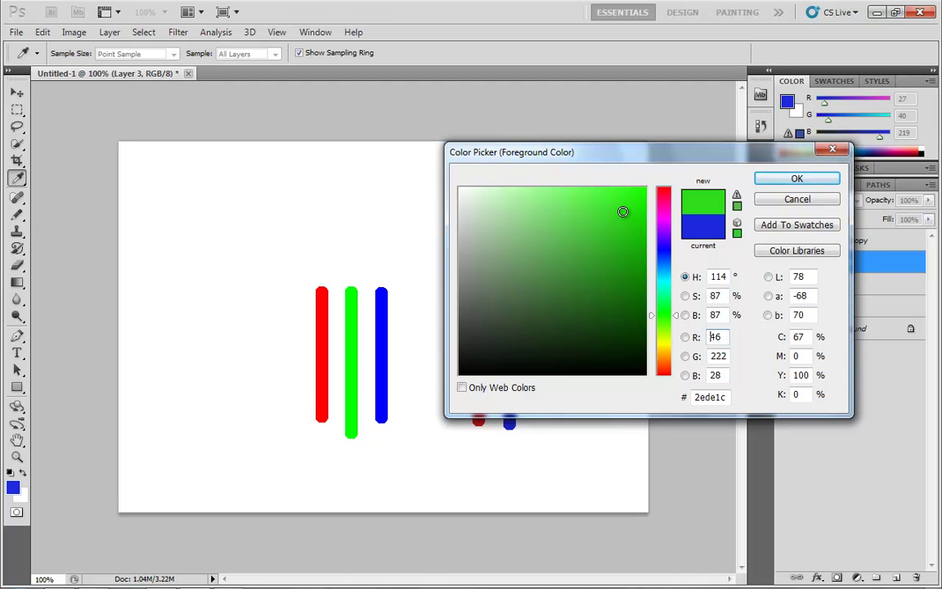
{"action": "left_click", "coordinate": [795, 179]}
{"action": "left_click_drag", "start_coordinate": [546, 289], "coordinate": [548, 423]}
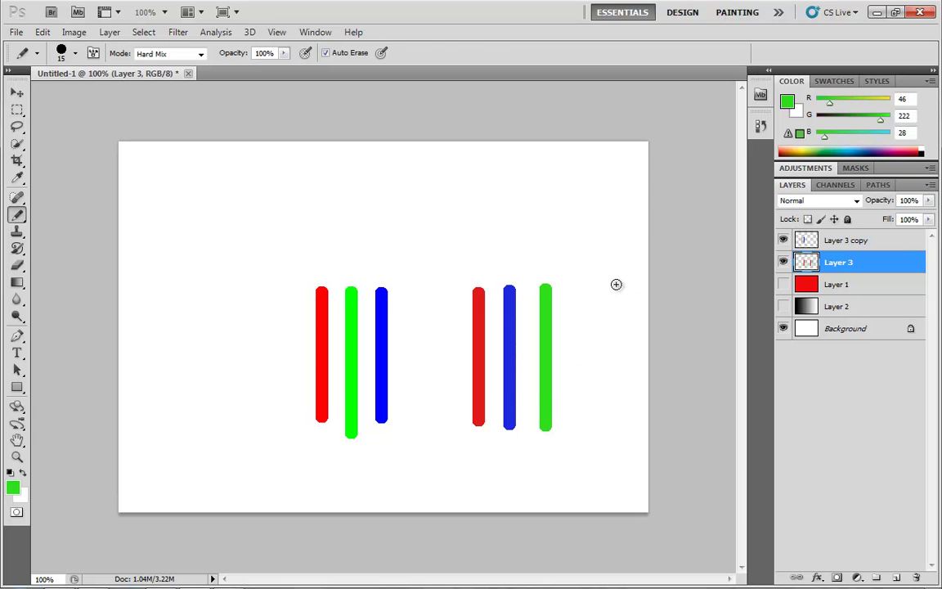
Shift the stripes up and left, undoing a stray stroke across the green stripe.
{"action": "key", "text": "v"}
{"action": "left_click_drag", "start_coordinate": [542, 383], "coordinate": [511, 352]}
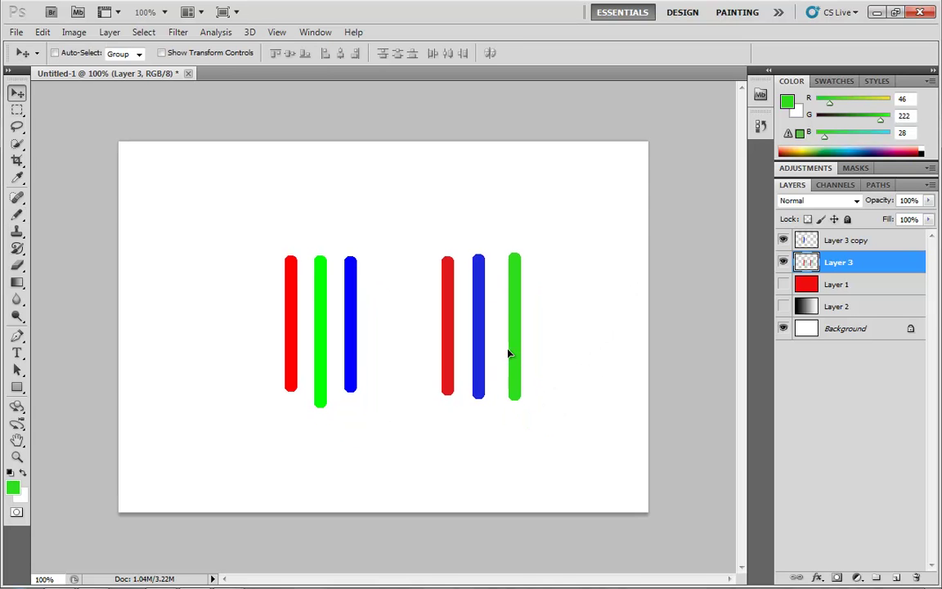
{"action": "key", "text": "b"}
{"action": "mouse_move", "coordinate": [517, 279]}
{"action": "left_mouse_down"}
{"action": "mouse_move", "coordinate": [523, 269]}
{"action": "mouse_move", "coordinate": [533, 300]}
{"action": "left_mouse_up"}
{"action": "key", "text": "ctrl+z"}
Duplicate the stripe layer as Layer 3 copy 2 in Hard Mix over the right-hand stripes.
{"action": "key", "text": "v"}
{"action": "left_click_drag", "start_coordinate": [505, 365], "coordinate": [478, 325]}
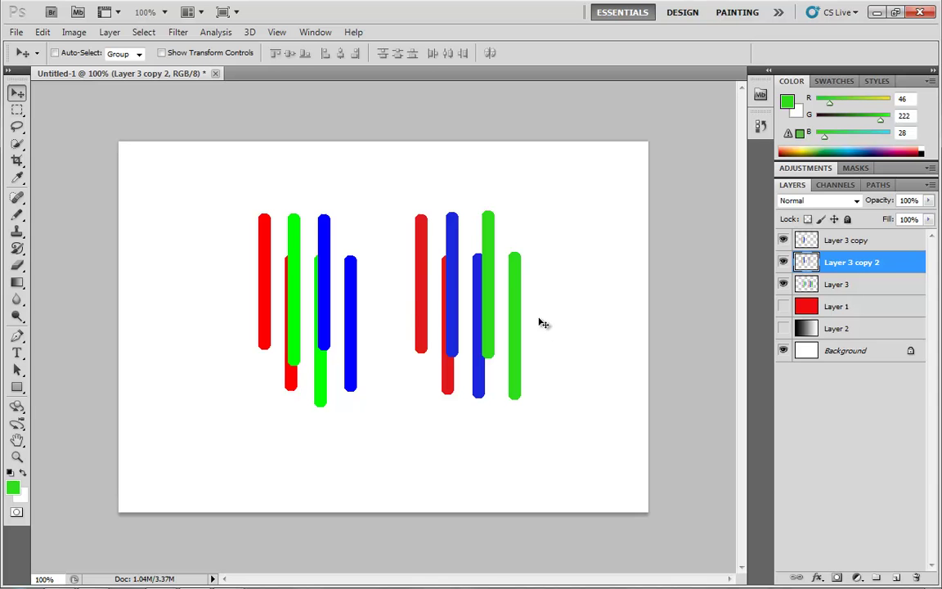
{"action": "left_click", "coordinate": [857, 203]}
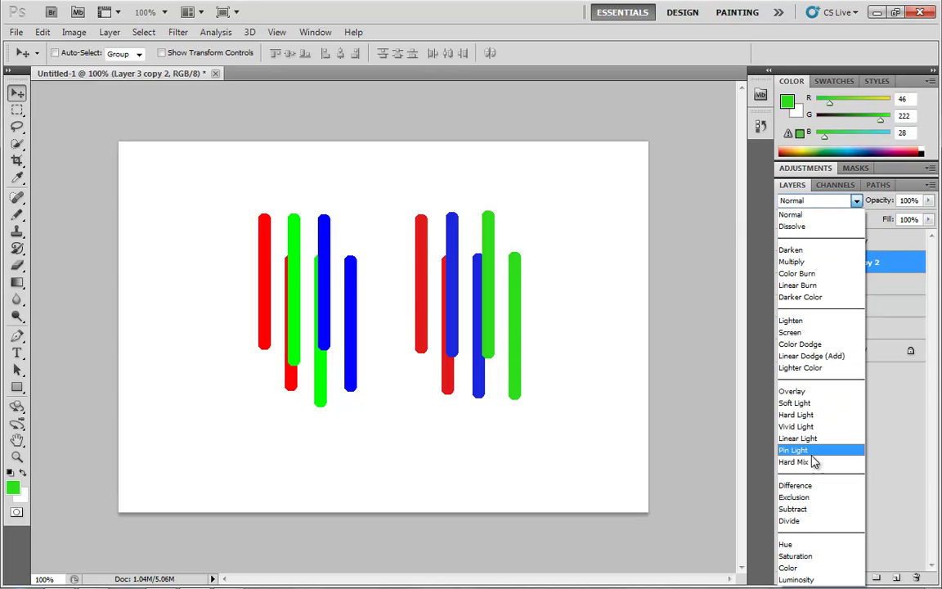
{"action": "left_click", "coordinate": [812, 463]}
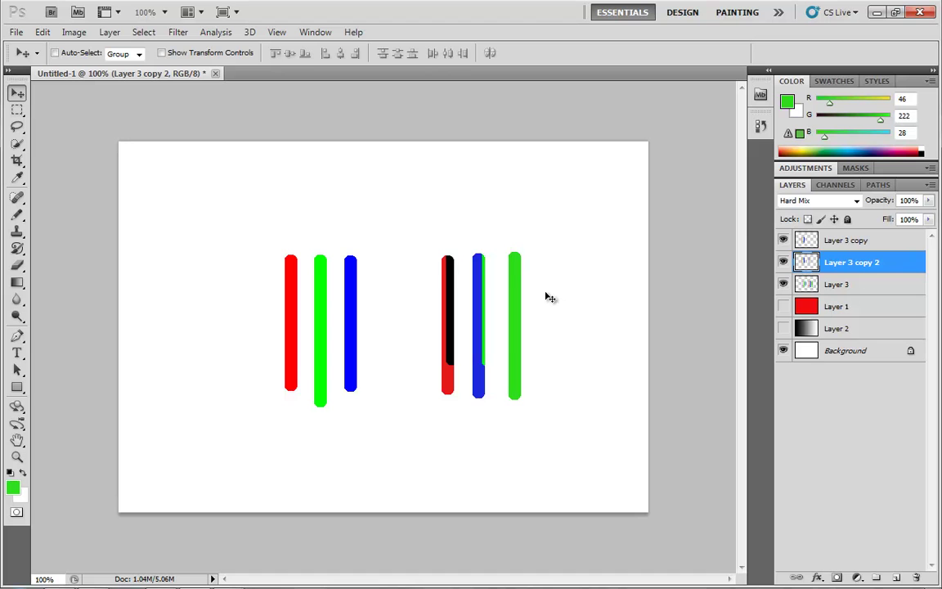
{"action": "left_click_drag", "start_coordinate": [548, 298], "coordinate": [513, 274]}
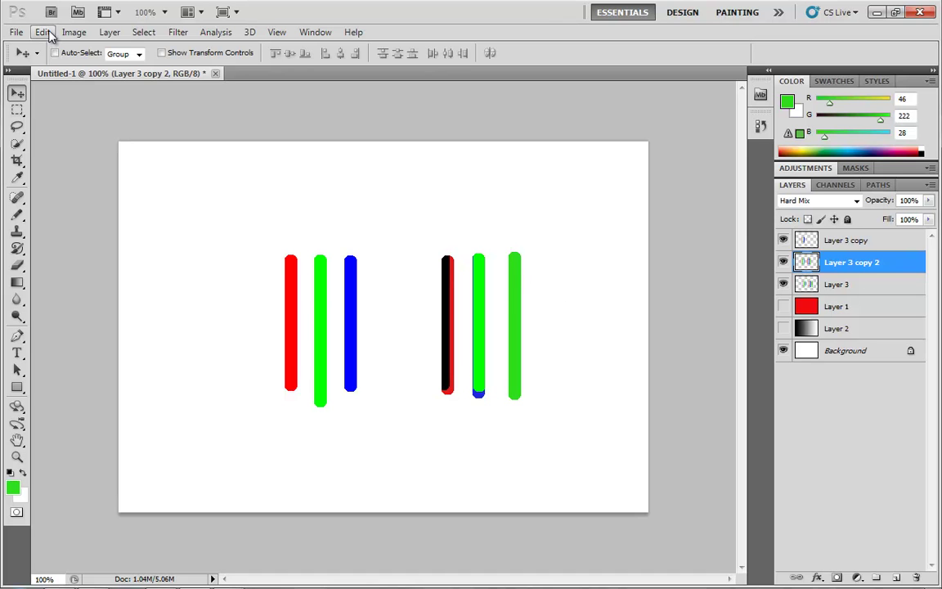
Rotate the copied stripes 90° clockwise.
{"action": "left_click", "coordinate": [44, 32]}
{"action": "mouse_move", "coordinate": [75, 33]}
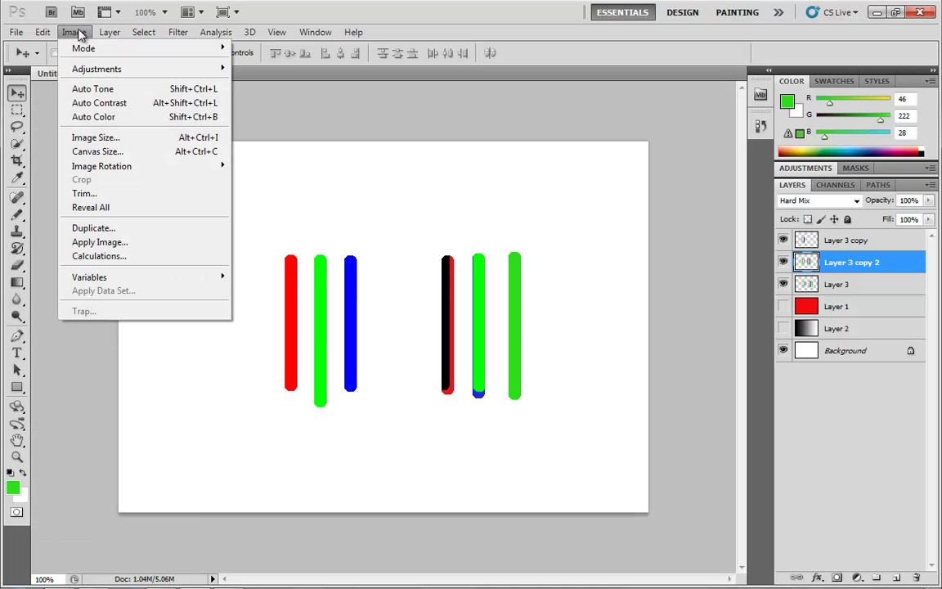
{"action": "mouse_move", "coordinate": [42, 34]}
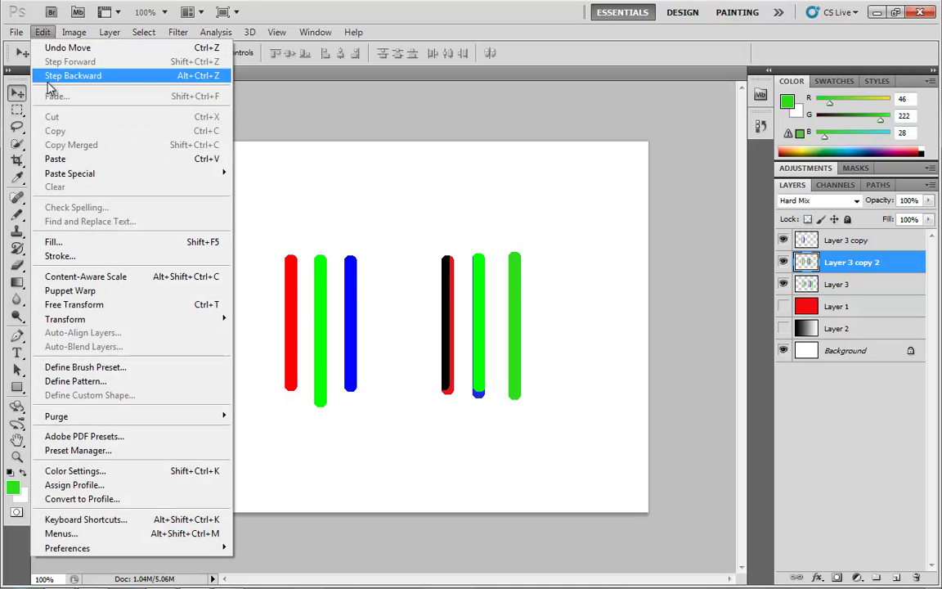
{"action": "mouse_move", "coordinate": [67, 319]}
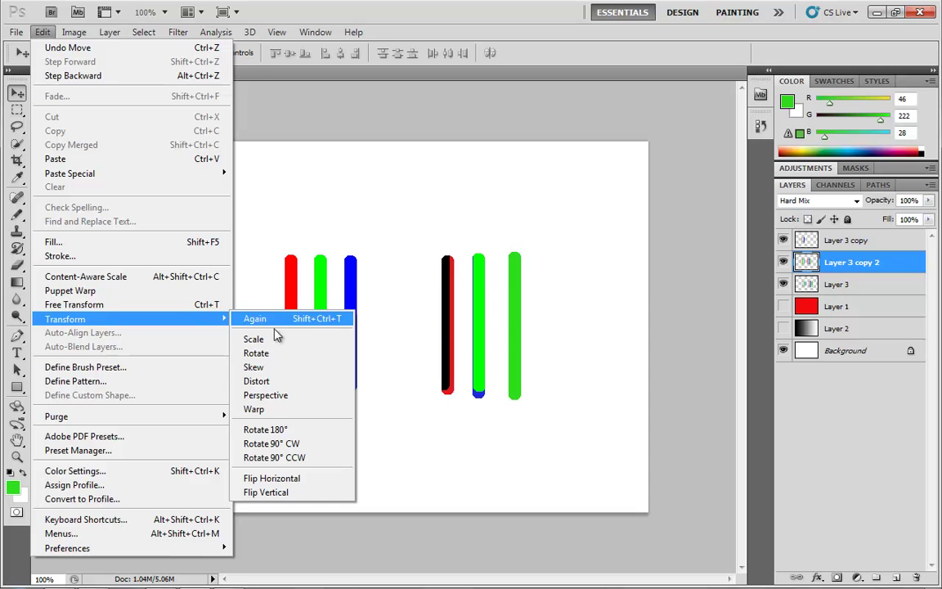
{"action": "left_click", "coordinate": [304, 446]}
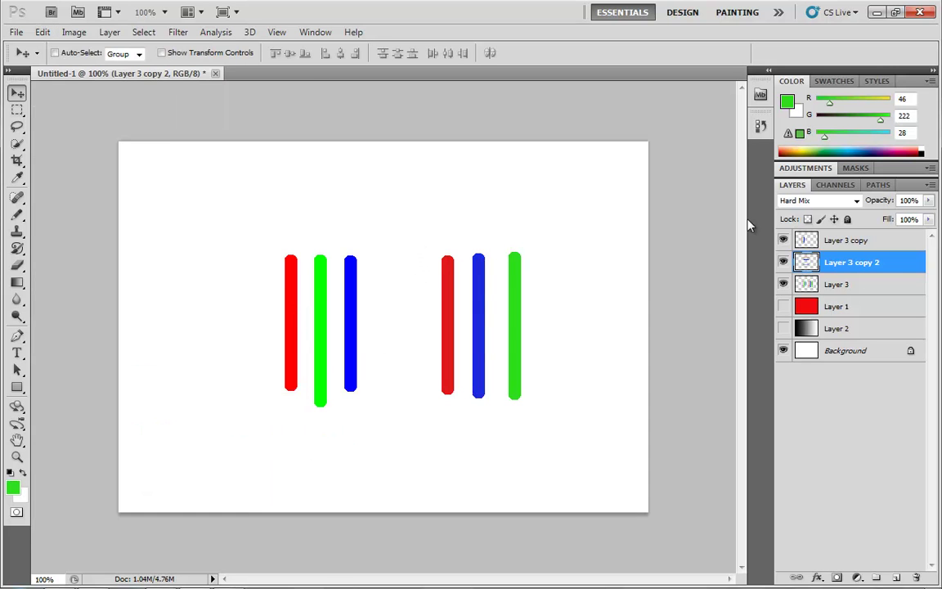
Lay the rotated horizontal stripes across the right-hand vertical group and blend them in Hard Mix.
{"action": "left_click", "coordinate": [810, 201]}
{"action": "left_click", "coordinate": [833, 211]}
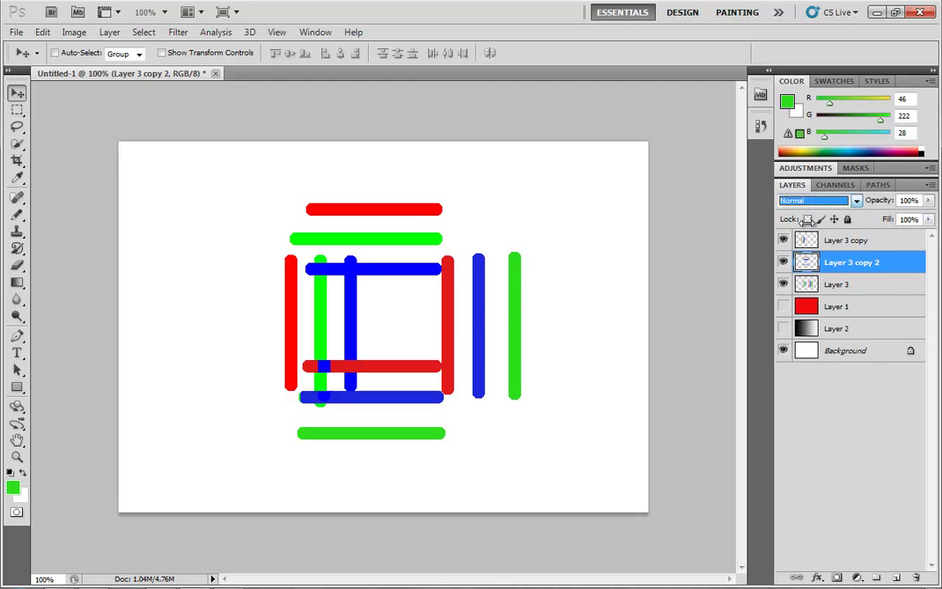
{"action": "left_click_drag", "start_coordinate": [400, 319], "coordinate": [517, 239]}
{"action": "left_click", "coordinate": [833, 200]}
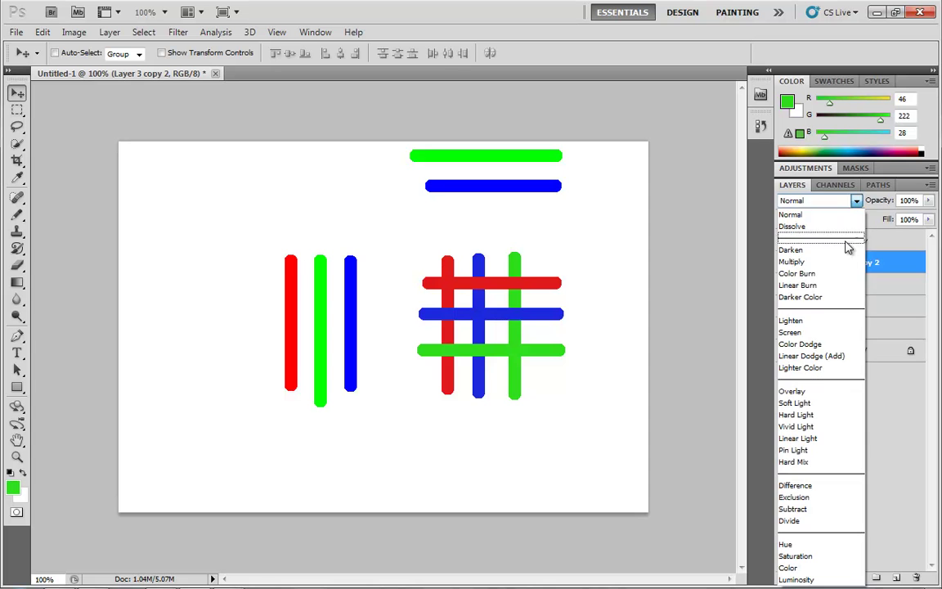
{"action": "left_click", "coordinate": [797, 461]}
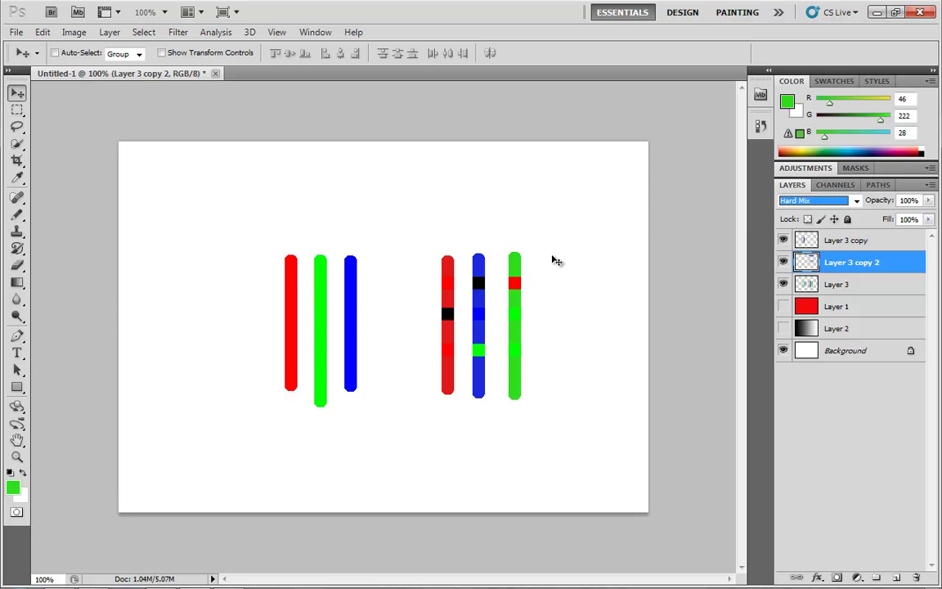
{"action": "left_click", "coordinate": [836, 244]}
Delete the three stripe layers and create a new empty layer for brush painting.
{"action": "left_click", "coordinate": [858, 286], "text": "shift"}
{"action": "left_click_drag", "start_coordinate": [857, 293], "coordinate": [913, 577]}
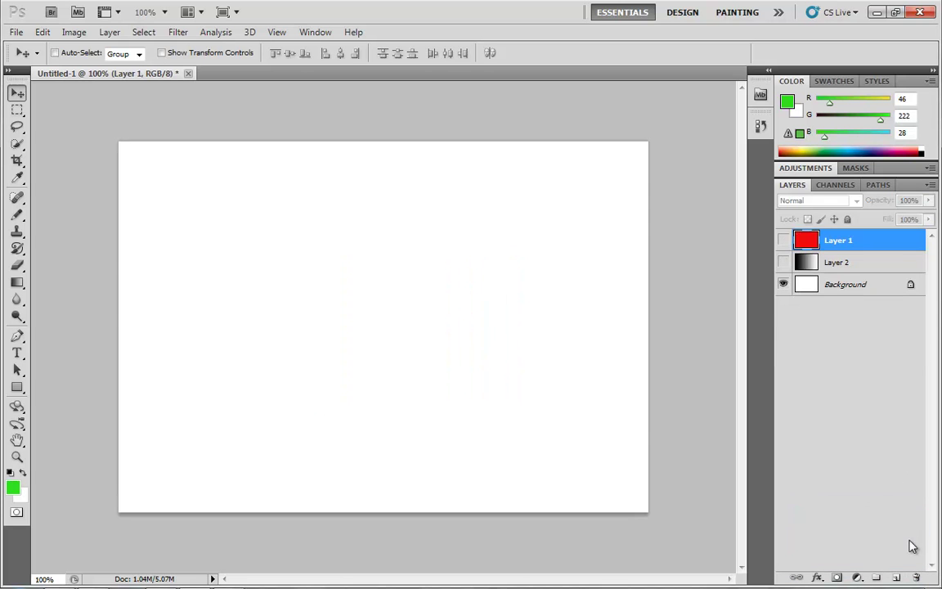
{"action": "left_click", "coordinate": [896, 578]}
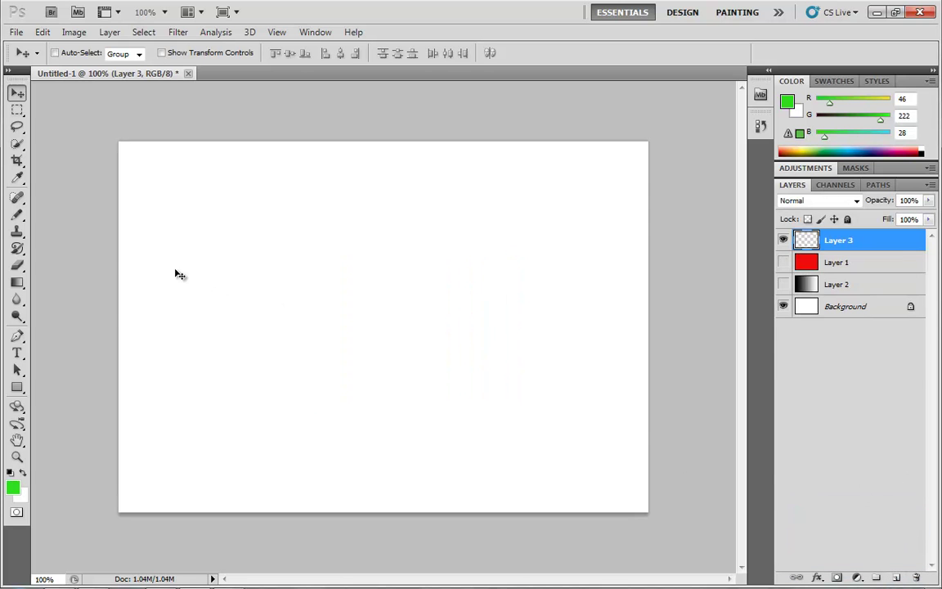
{"action": "key", "text": "b"}
{"action": "key", "text": "shift+b"}
{"action": "key", "text": "shift+b"}
{"action": "key", "text": "shift+b"}
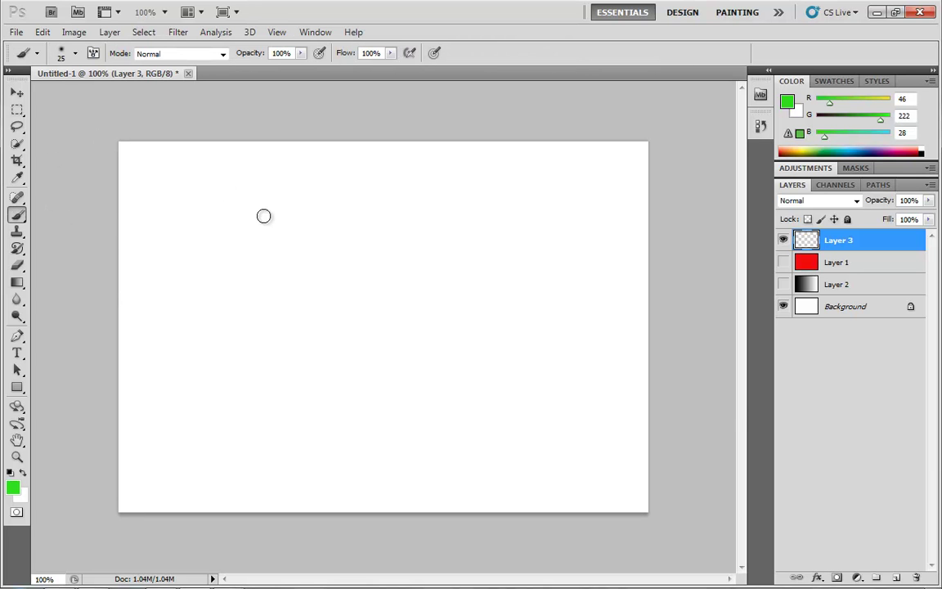
Paint a 40-pixel soft vertical stripe in pure red 255,0,0 left of centre.
{"action": "left_click", "coordinate": [12, 488]}
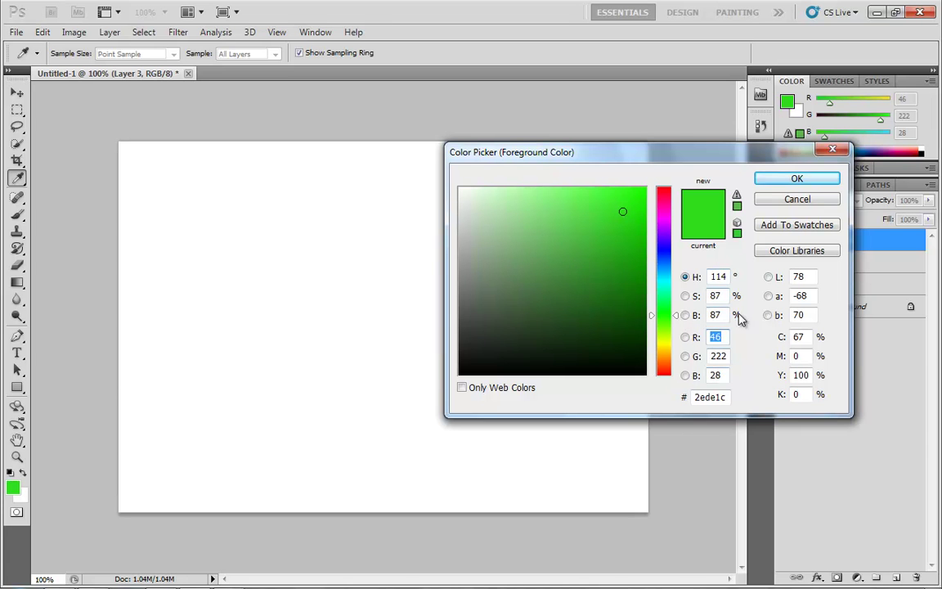
{"action": "type", "text": "255"}
{"action": "key", "text": "Tab"}
{"action": "type", "text": "0"}
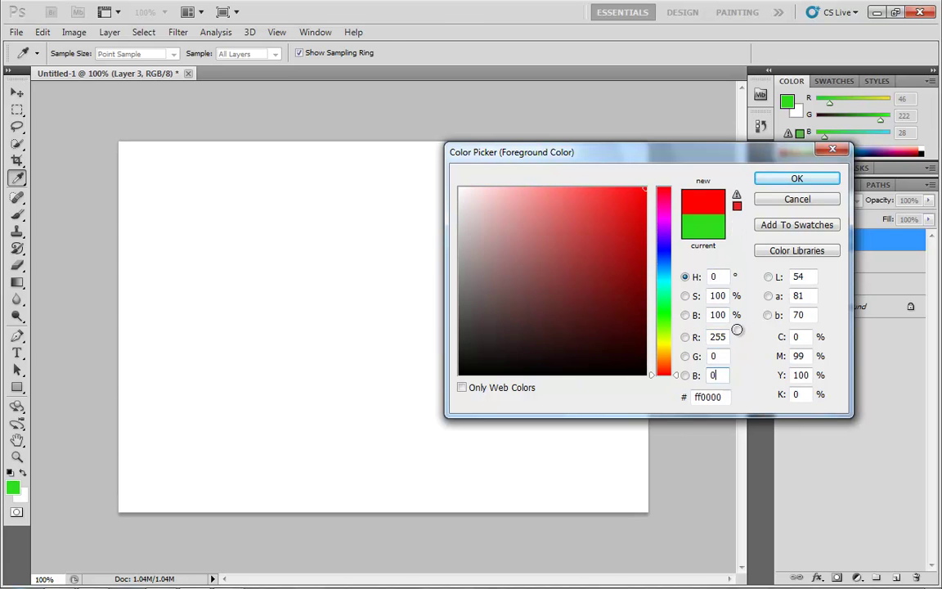
{"action": "key", "text": "Tab"}
{"action": "type", "text": "0"}
{"action": "key", "text": "Return"}
{"action": "key", "text": "bracketright"}
{"action": "key", "text": "bracketright"}
{"action": "key", "text": "bracketright"}
{"action": "left_click_drag", "start_coordinate": [315, 255], "coordinate": [316, 432]}
Paint a pure green 0,255,0 vertical stripe beside the red one.
{"action": "left_click", "coordinate": [13, 487]}
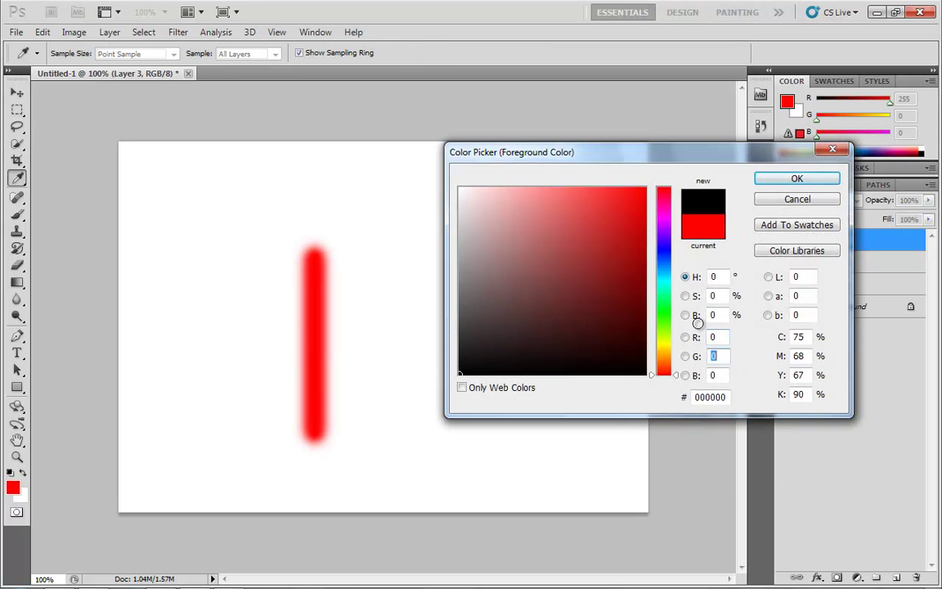
{"action": "type", "text": "0"}
{"action": "key", "text": "Tab"}
{"action": "type", "text": "255"}
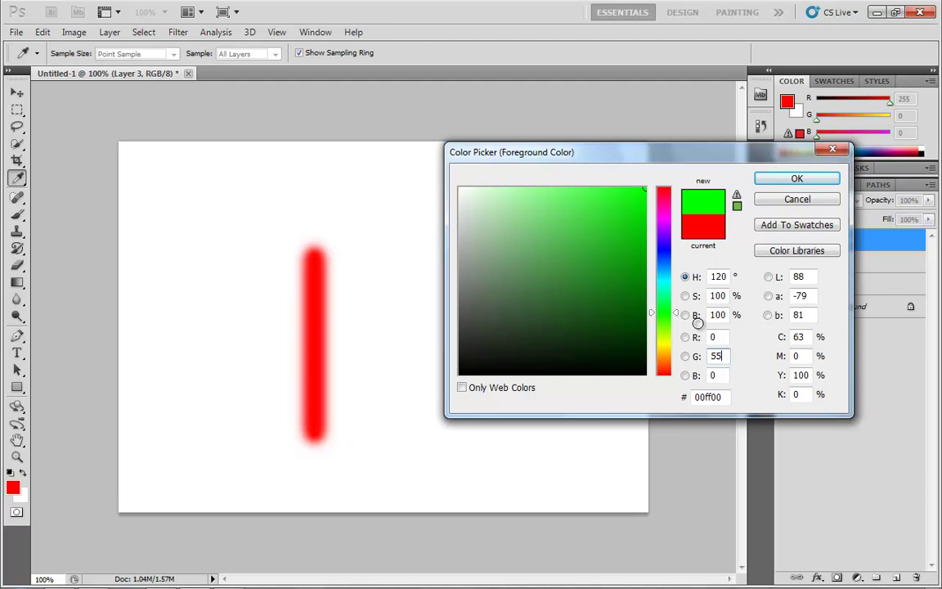
{"action": "key", "text": "Return"}
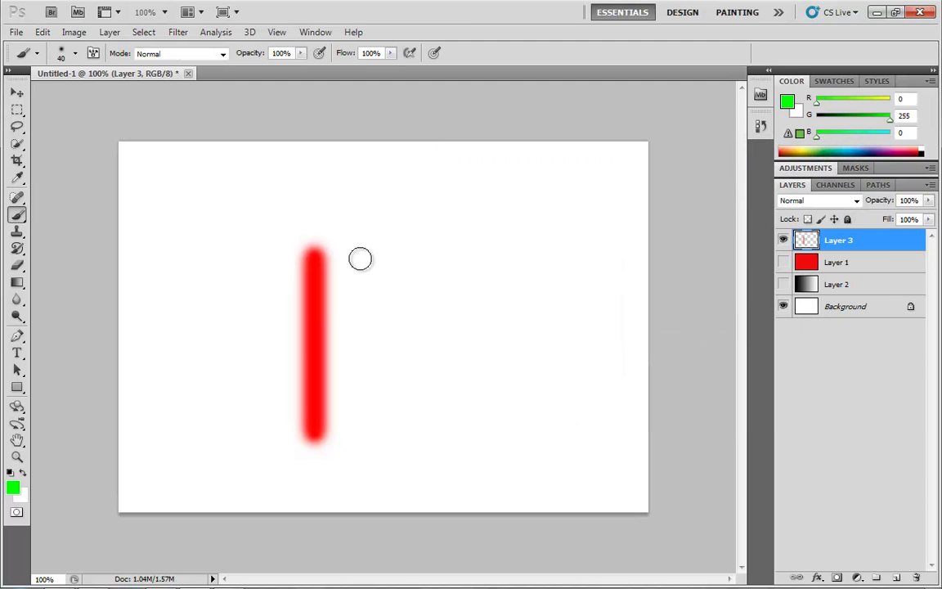
{"action": "left_click_drag", "start_coordinate": [360, 258], "coordinate": [362, 435]}
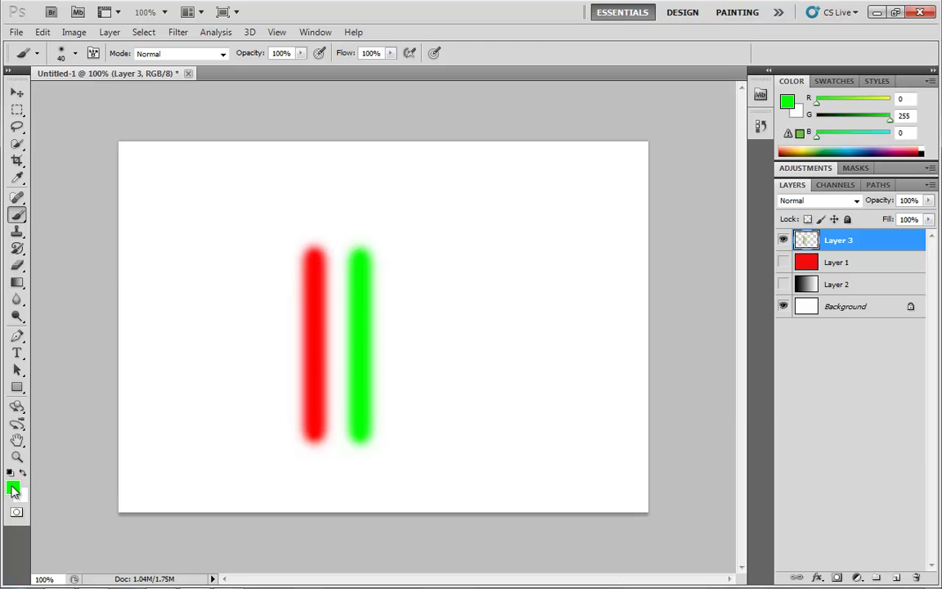
Paint a pure blue 0,0,255 vertical stripe right of the green one.
{"action": "left_click", "coordinate": [13, 489]}
{"action": "left_click", "coordinate": [714, 374]}
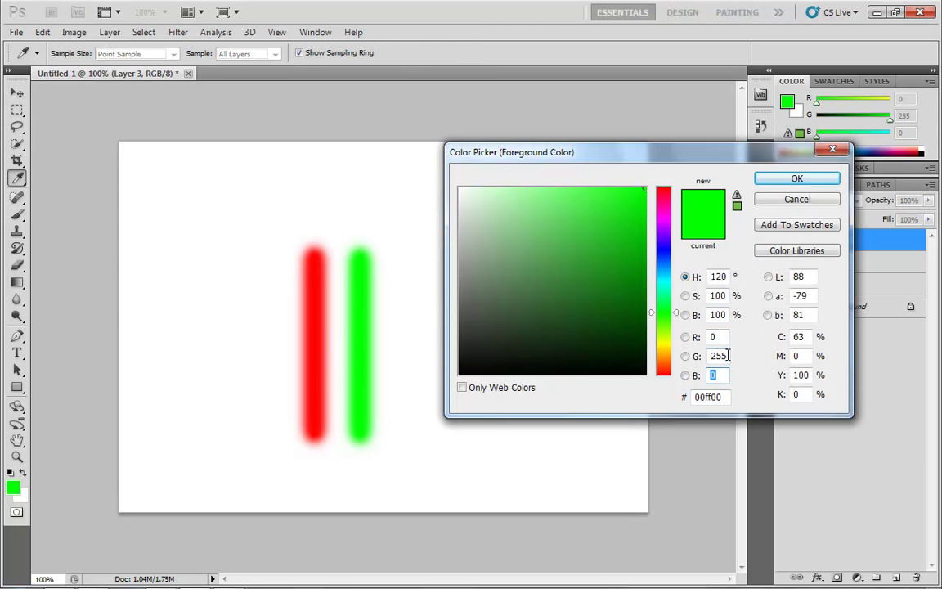
{"action": "left_click_drag", "start_coordinate": [727, 355], "coordinate": [705, 361]}
{"action": "type", "text": "0"}
{"action": "key", "text": "Tab"}
{"action": "type", "text": "255"}
{"action": "key", "text": "Return"}
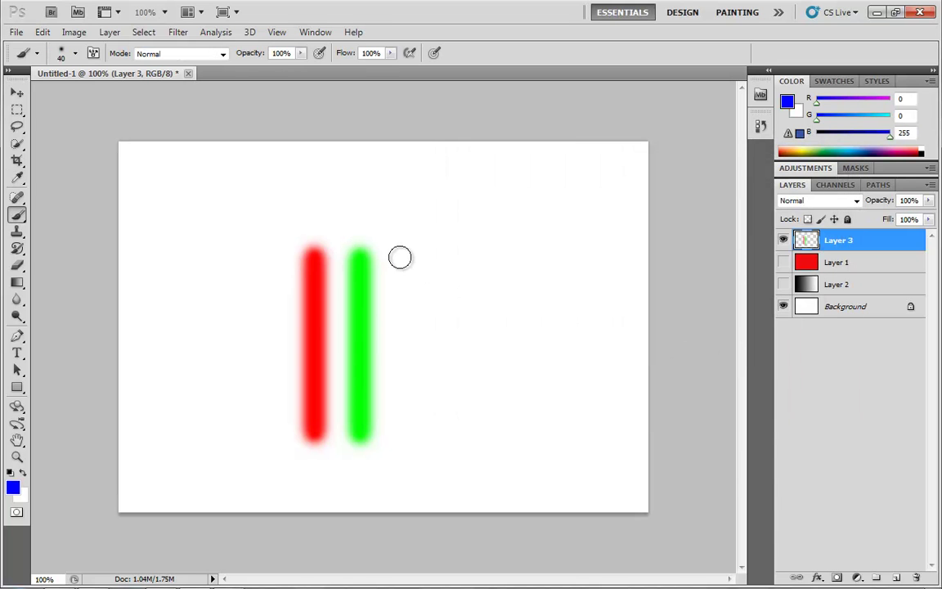
{"action": "left_click_drag", "start_coordinate": [400, 258], "coordinate": [400, 433]}
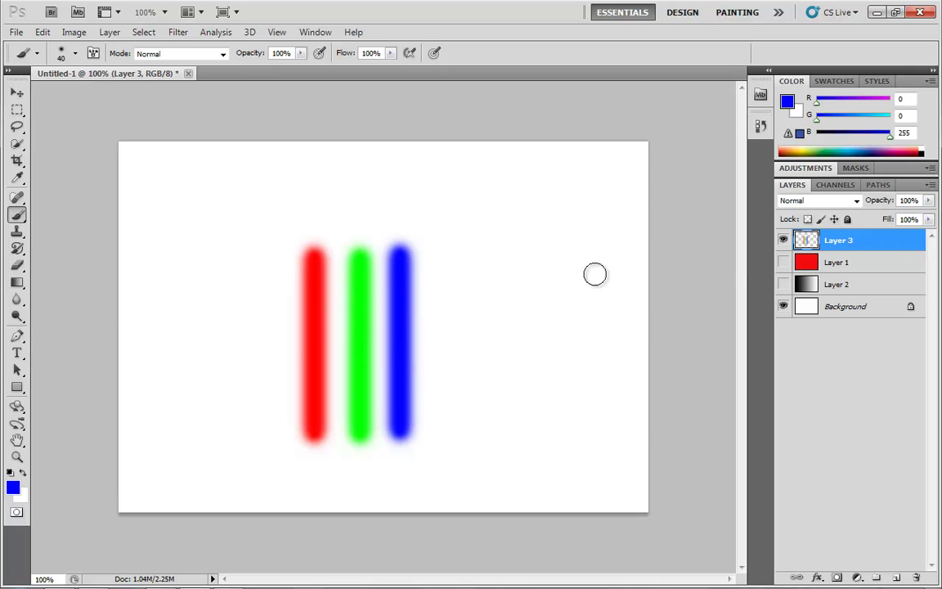
Duplicate the RGB stripes layer as Layer 3 copy, offset up and to the left.
{"action": "key", "text": "v"}
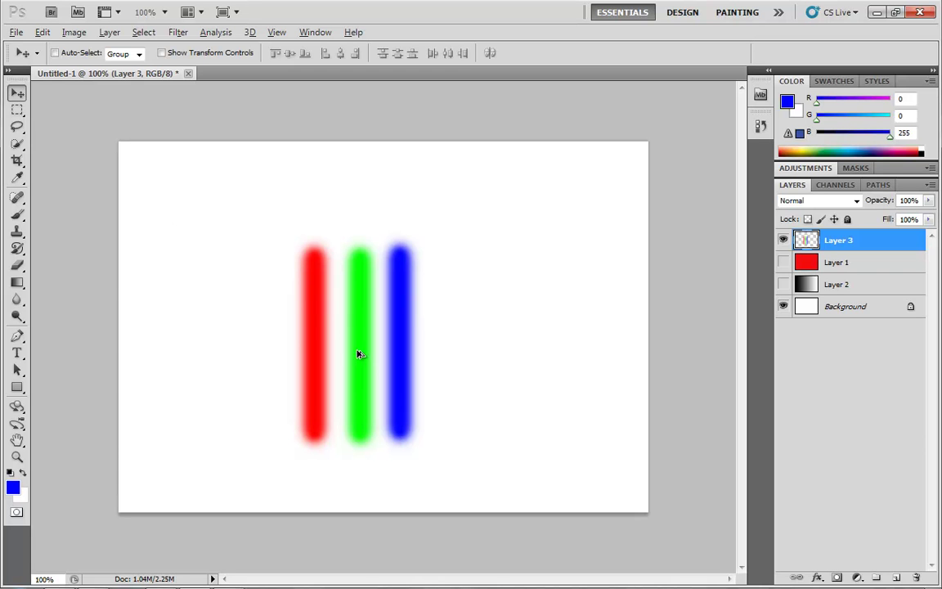
{"action": "left_click_drag", "start_coordinate": [349, 346], "coordinate": [313, 273], "text": "alt"}
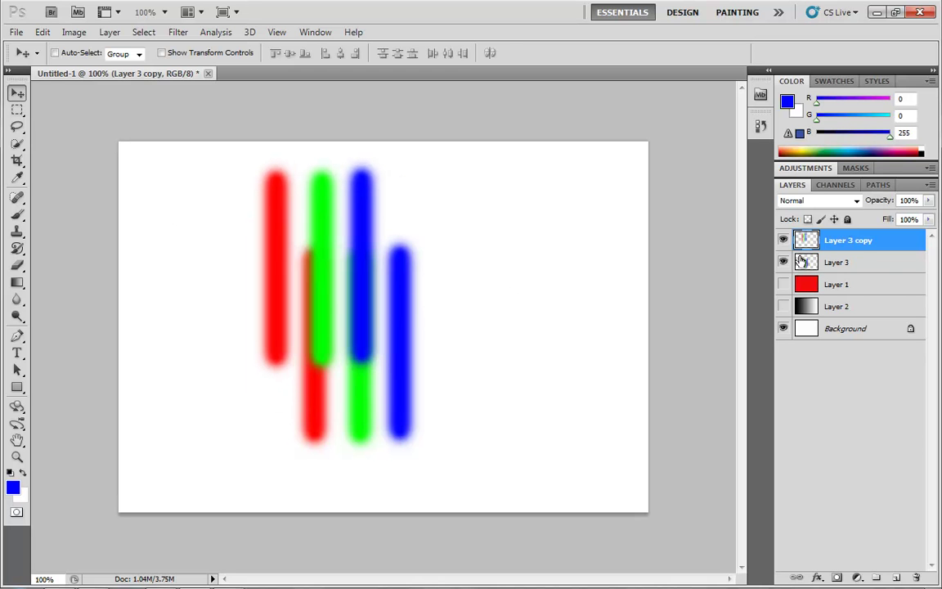
{"action": "left_click", "coordinate": [856, 204]}
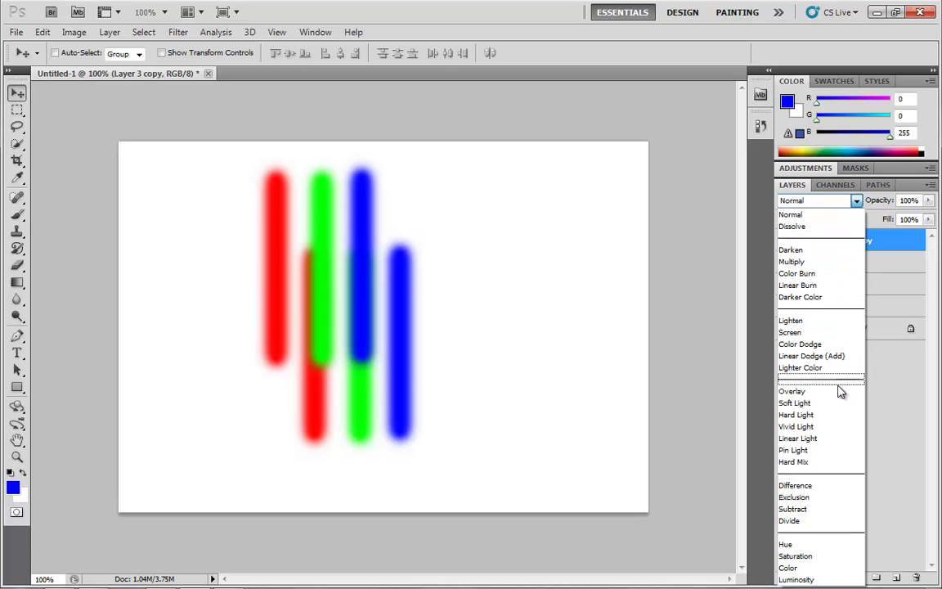
{"action": "left_click", "coordinate": [499, 178]}
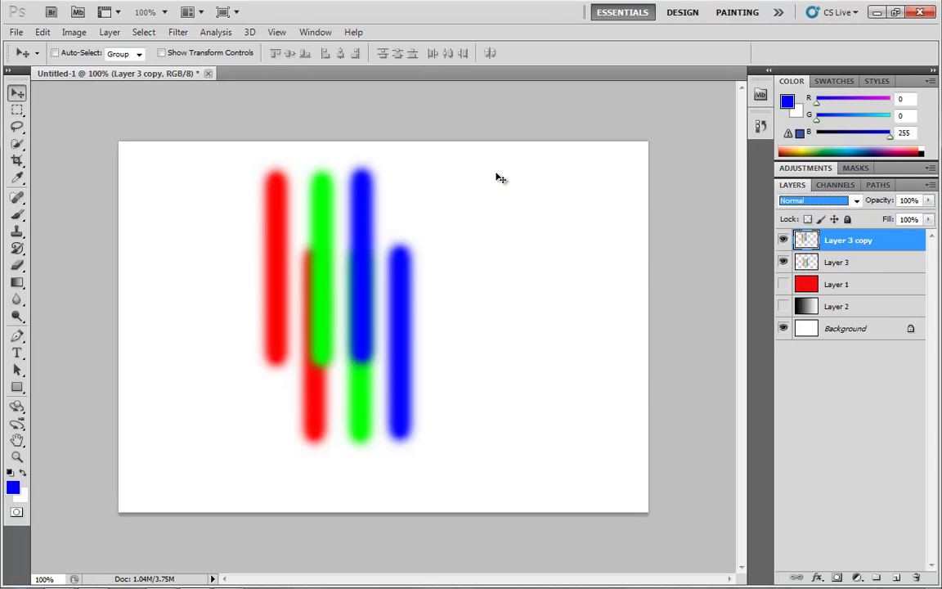
Rotate the copy 90° to horizontal, lay it across the vertical stripes, and set Hard Mix.
{"action": "key", "text": "ctrl+t"}
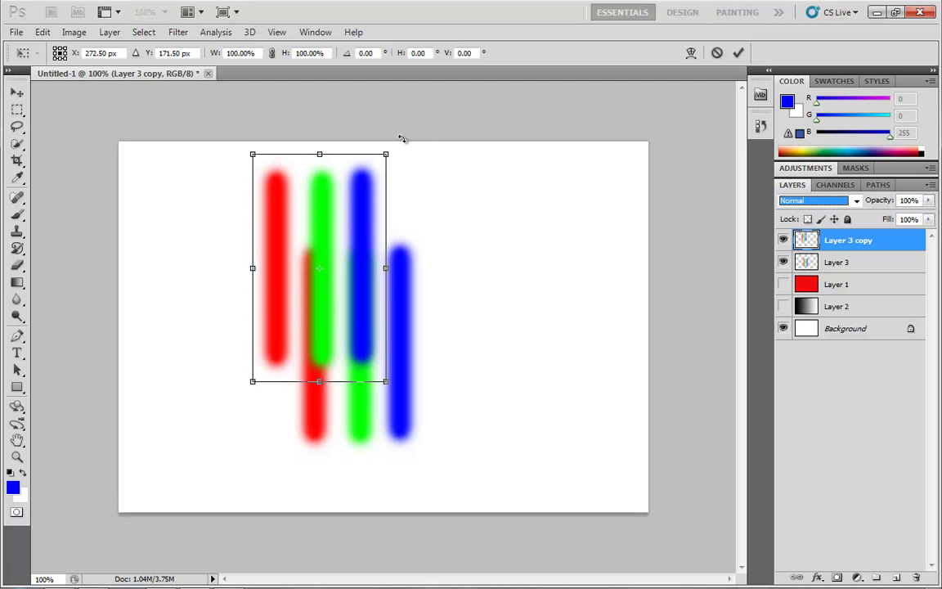
{"action": "left_click_drag", "start_coordinate": [401, 136], "coordinate": [466, 357]}
{"action": "key", "text": "Return"}
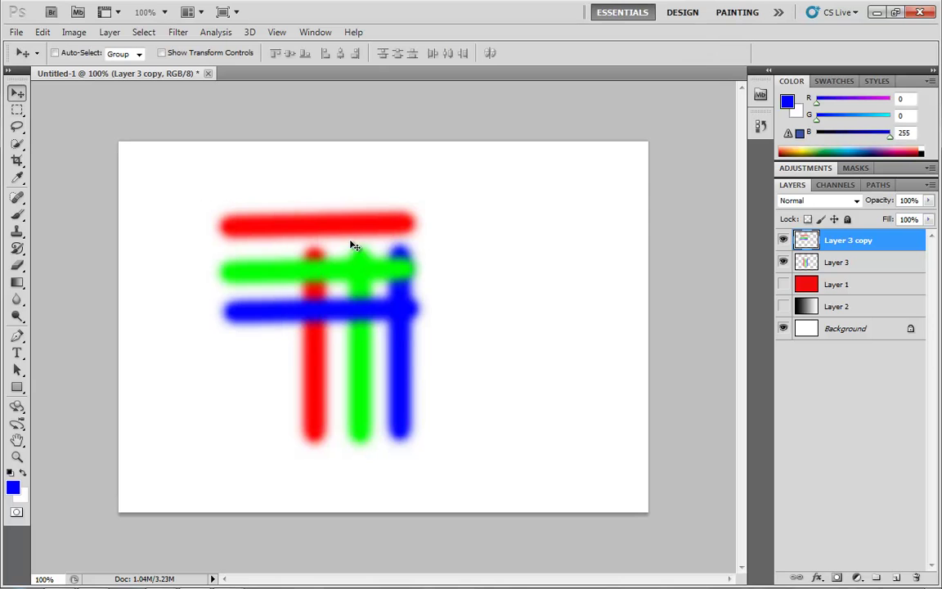
{"action": "left_click_drag", "start_coordinate": [355, 240], "coordinate": [390, 311]}
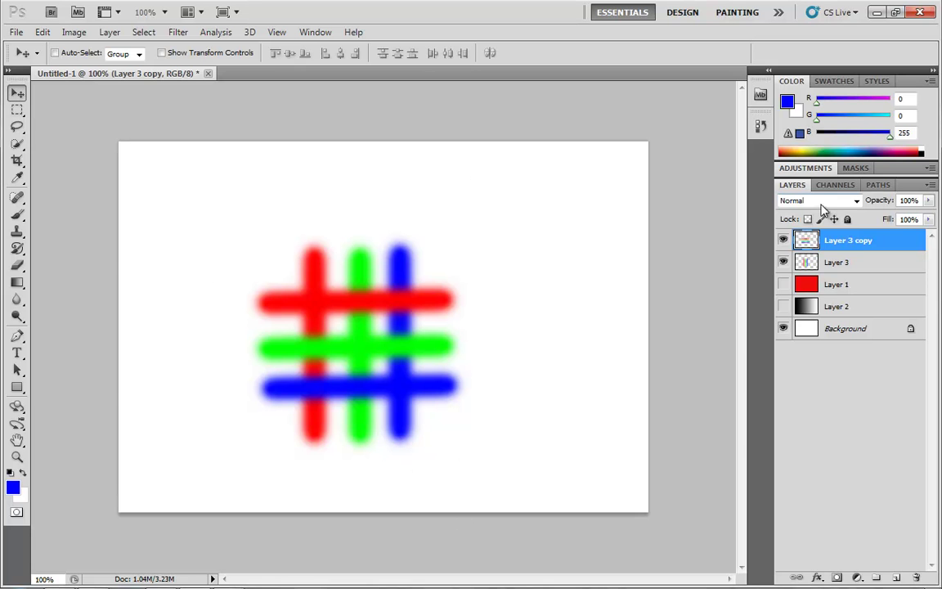
{"action": "left_click", "coordinate": [856, 201]}
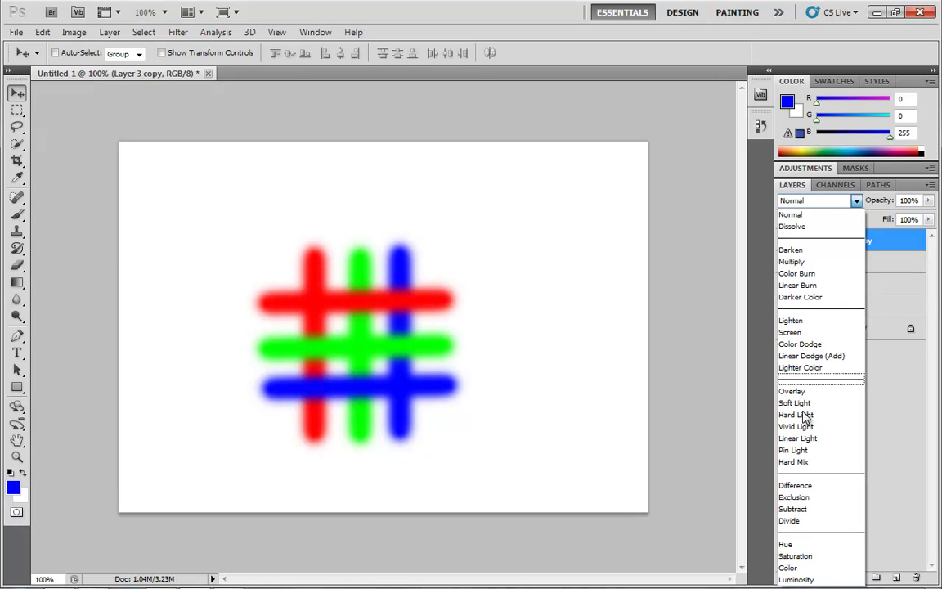
{"action": "left_click", "coordinate": [805, 462]}
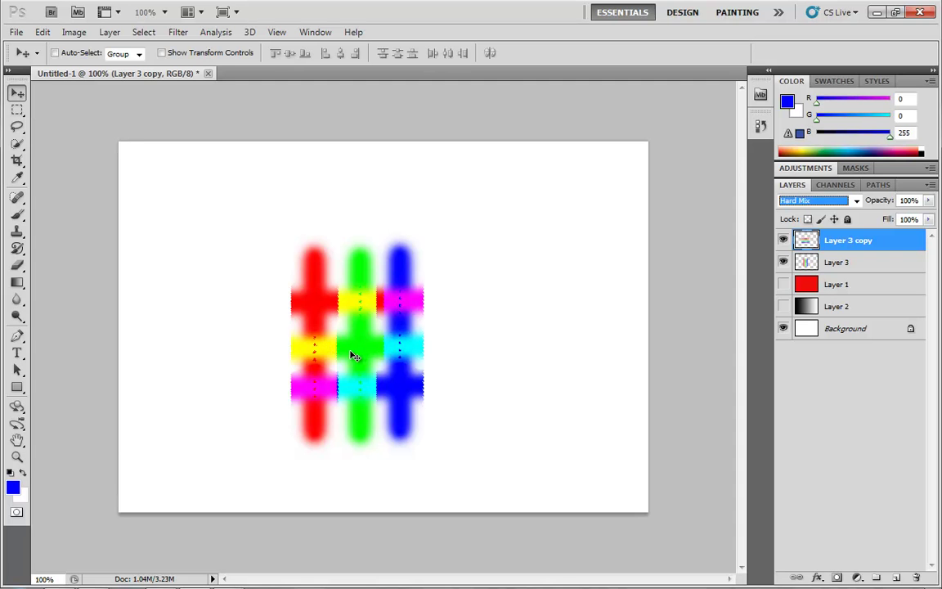
Compare other blend modes on the horizontal stripes, then return them to Hard Mix.
{"action": "key", "text": "Up"}
{"action": "key", "text": "Up"}
{"action": "key", "text": "Up"}
{"action": "key", "text": "Down"}
{"action": "key", "text": "alt"}
{"action": "left_click", "coordinate": [857, 205]}
{"action": "left_click", "coordinate": [809, 462]}
Zoom in closely on the yellow overlap square, then back out to the whole stripe grid.
{"action": "key", "text": "z"}
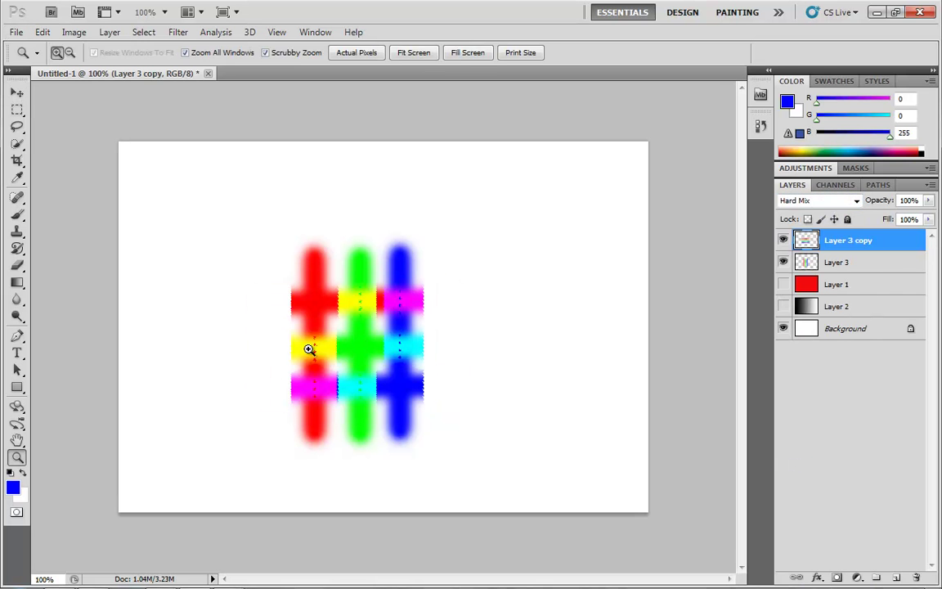
{"action": "left_click_drag", "start_coordinate": [331, 361], "coordinate": [452, 429]}
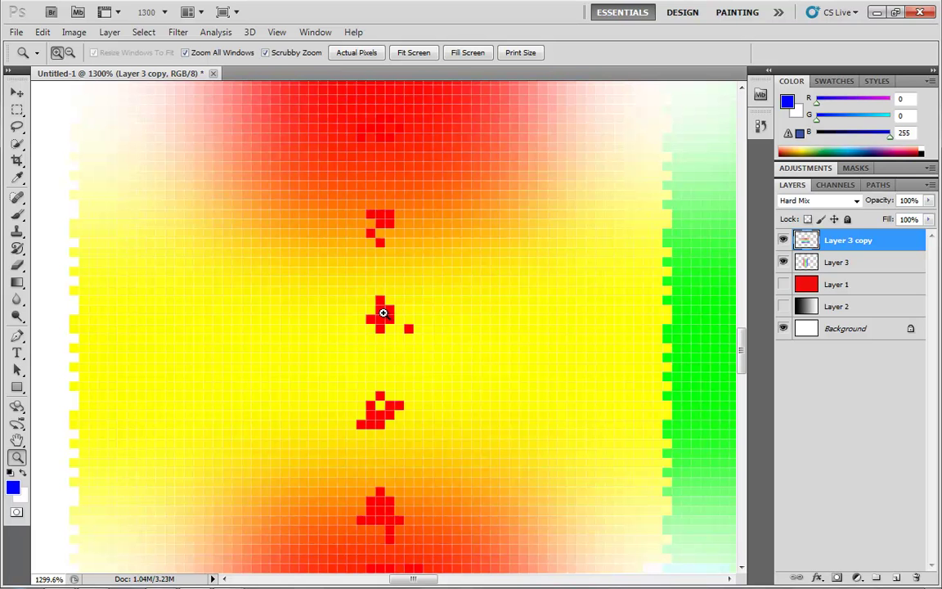
{"action": "left_click_drag", "start_coordinate": [557, 351], "coordinate": [439, 342]}
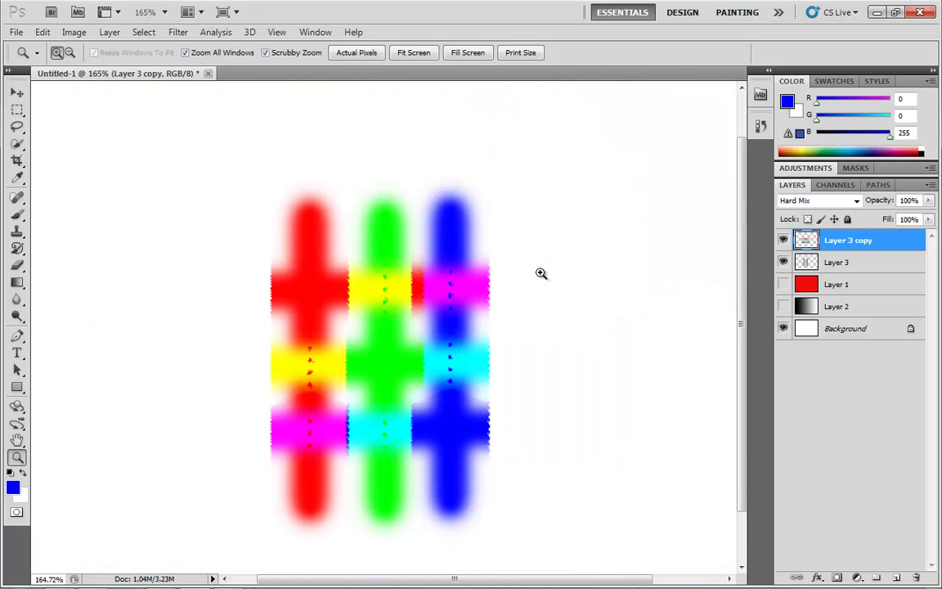
{"action": "left_click", "coordinate": [854, 201]}
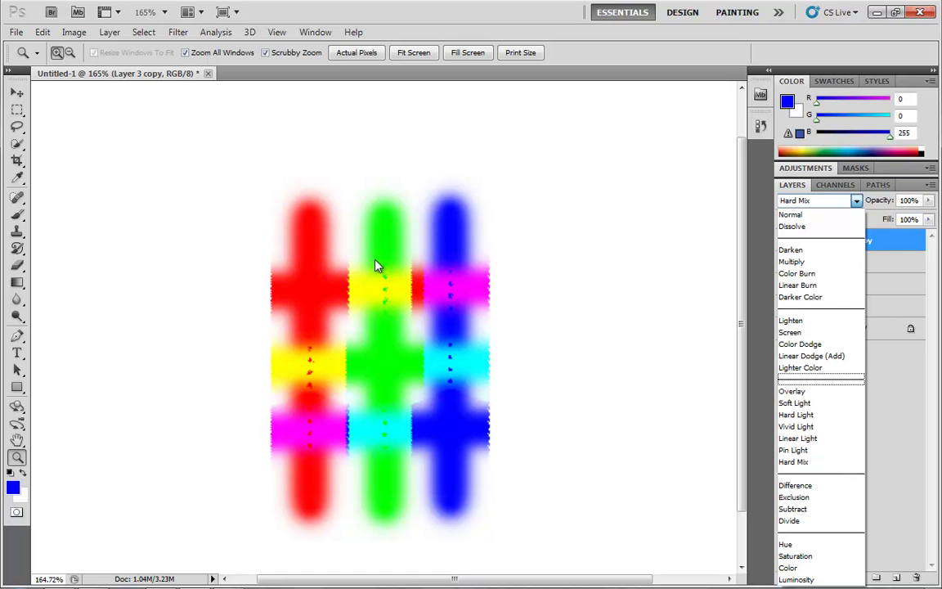
Hide Layer 3 and Layer 3 copy, show red Layer 1 and gradient Layer 2, and select Layer 1.
{"action": "left_click", "coordinate": [570, 331]}
{"action": "left_click", "coordinate": [783, 239]}
{"action": "left_click", "coordinate": [783, 261]}
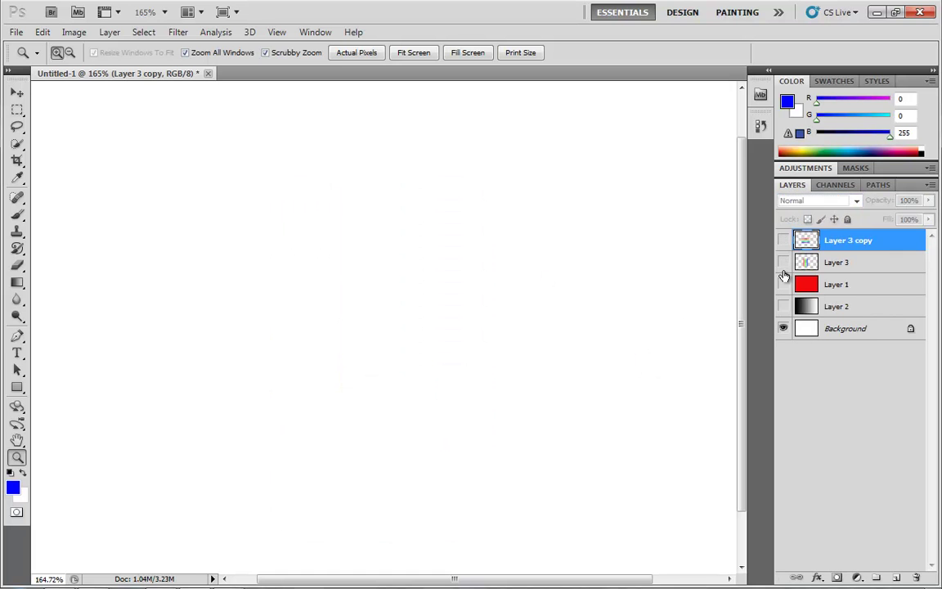
{"action": "left_click", "coordinate": [783, 284]}
{"action": "left_click", "coordinate": [783, 306]}
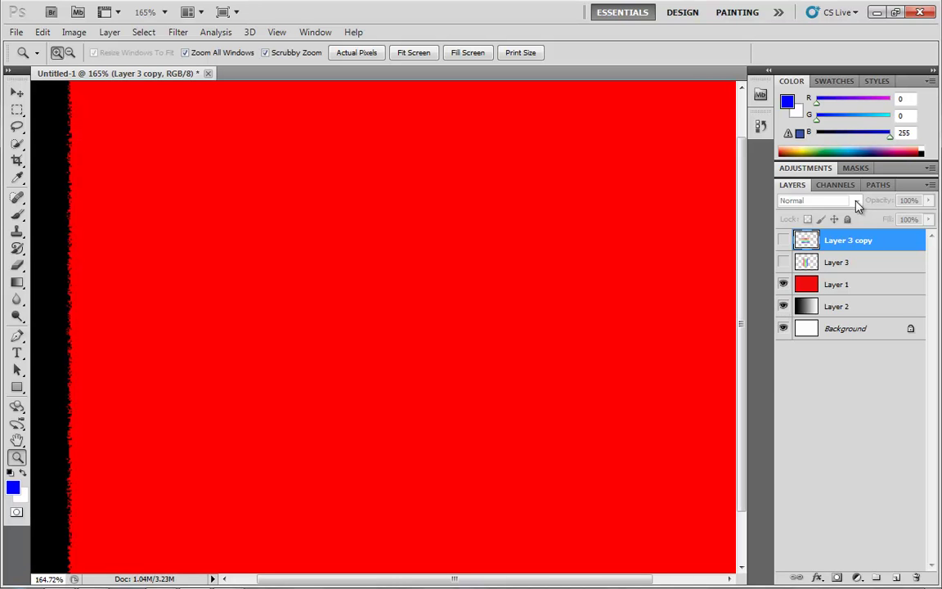
{"action": "left_click", "coordinate": [796, 283]}
{"action": "left_click", "coordinate": [856, 201]}
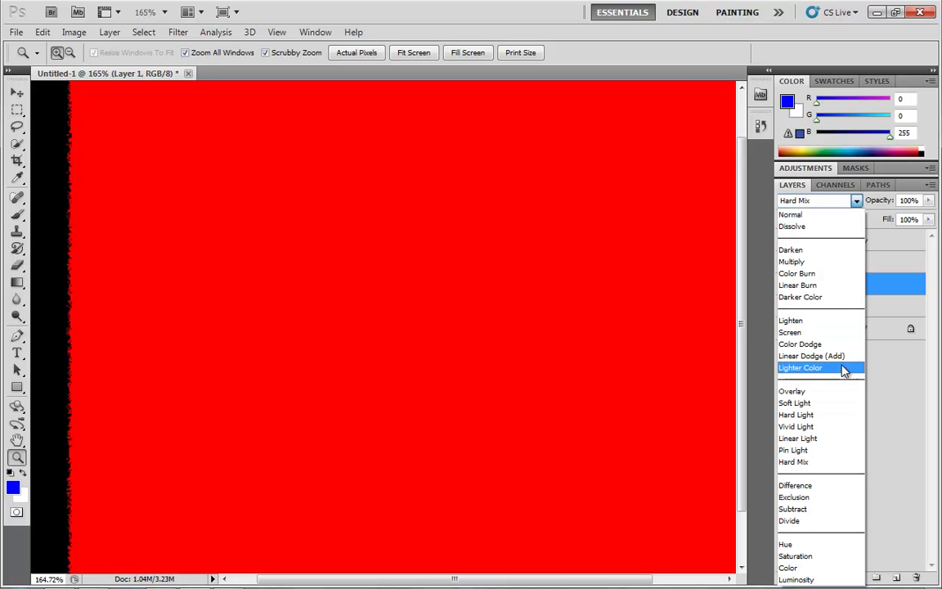